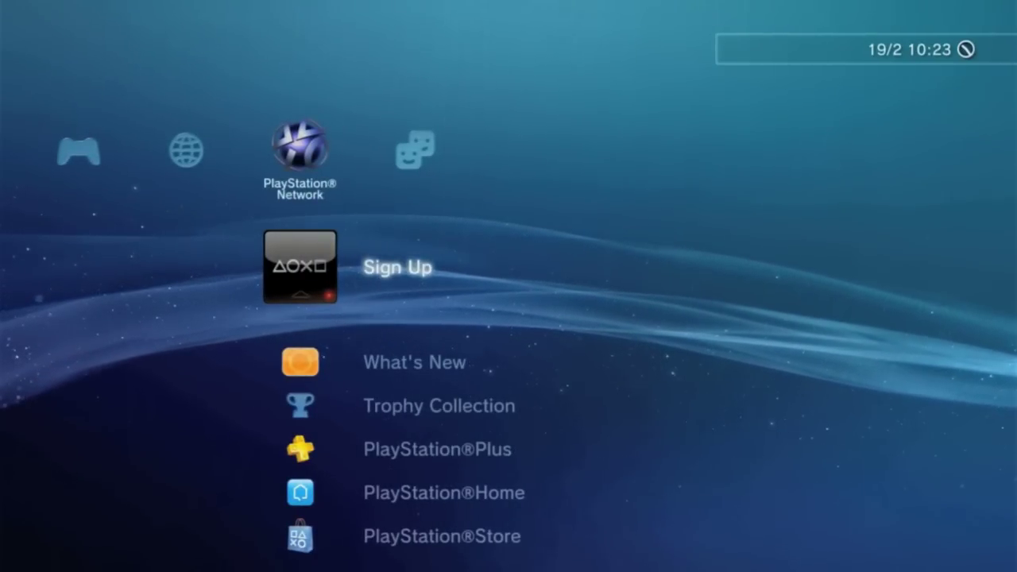
- Start PlayStation Network sign-up and choose to create a new account
key("Return")
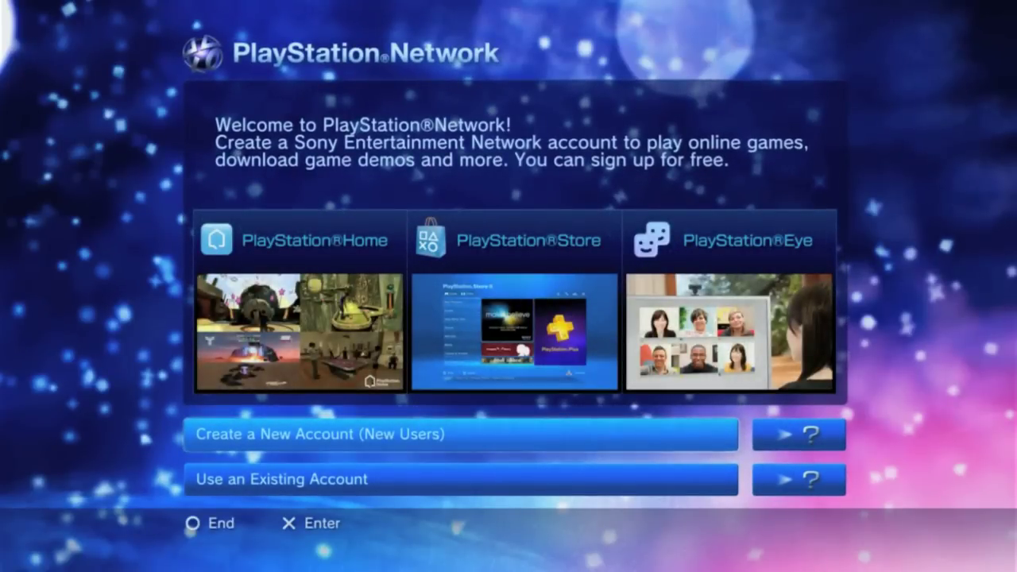
key("Return")
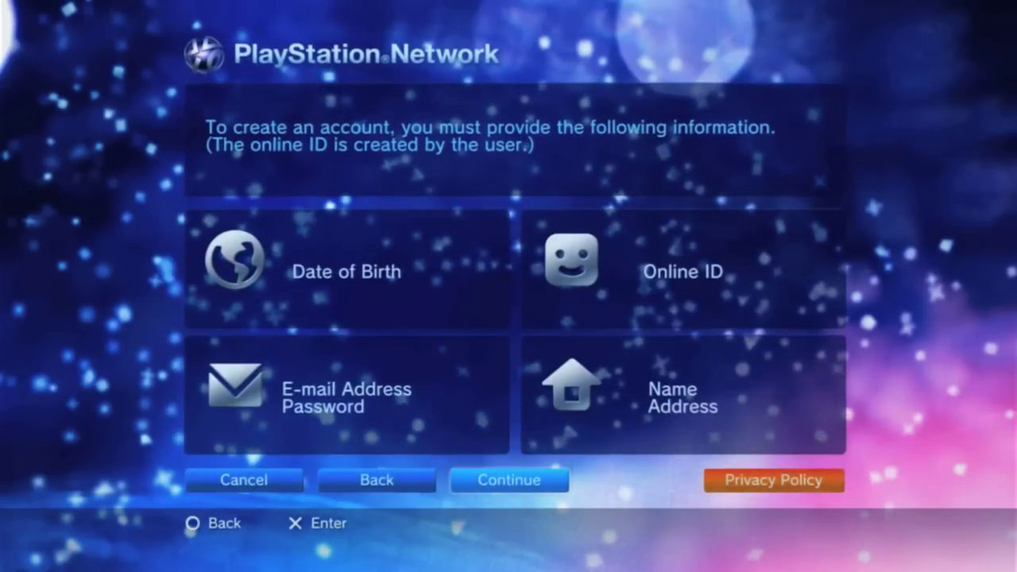
key("Return")
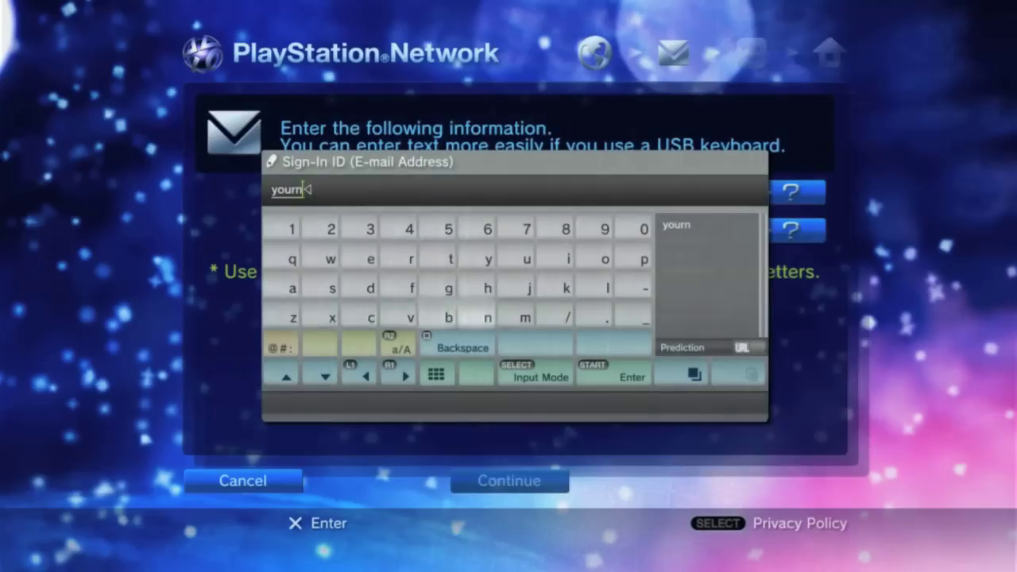
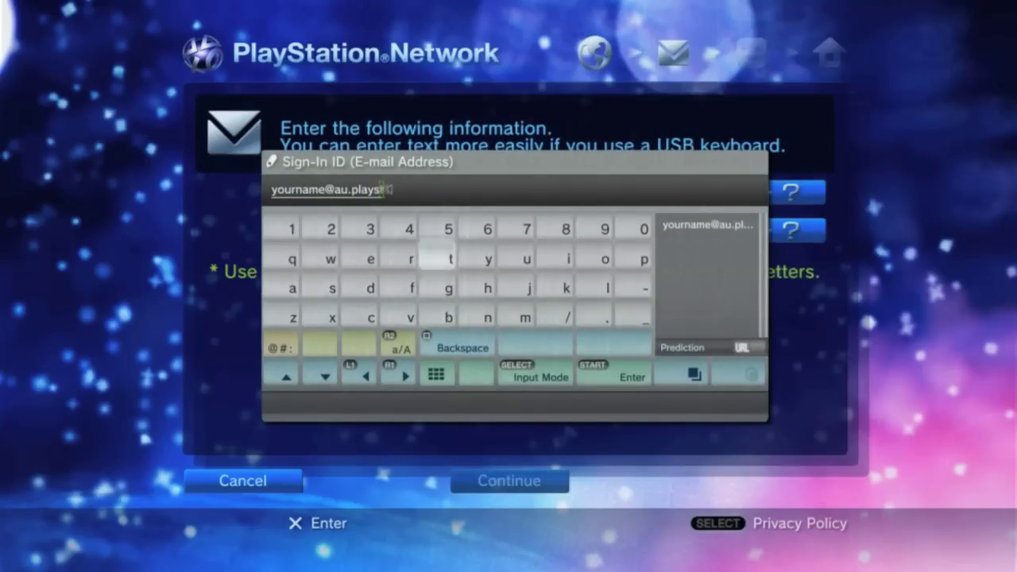
- Enter the sign-in e-mail and account password, then check the online ID's availability
key("Return")
key("Return")
type("***********")
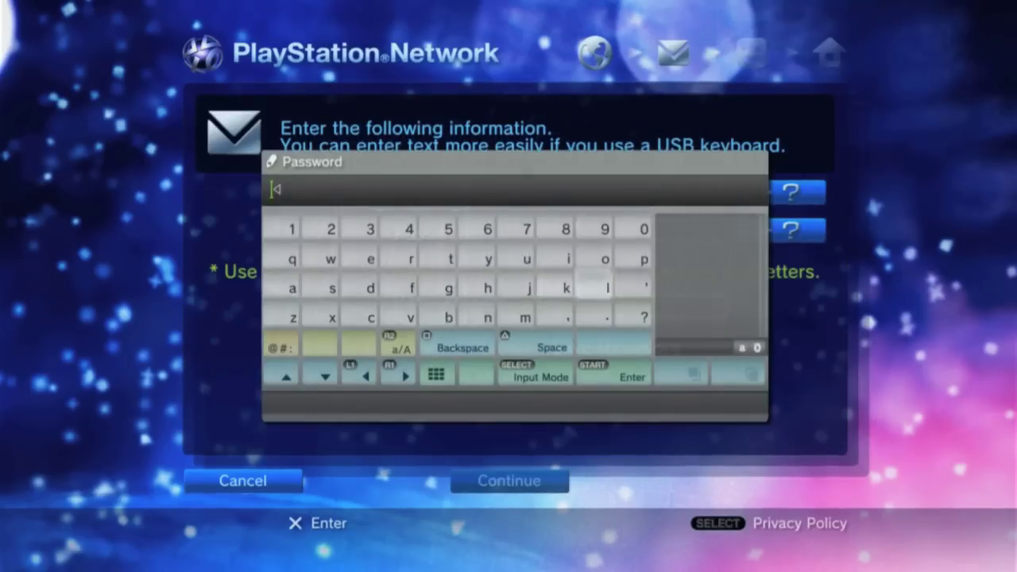
key("Return")
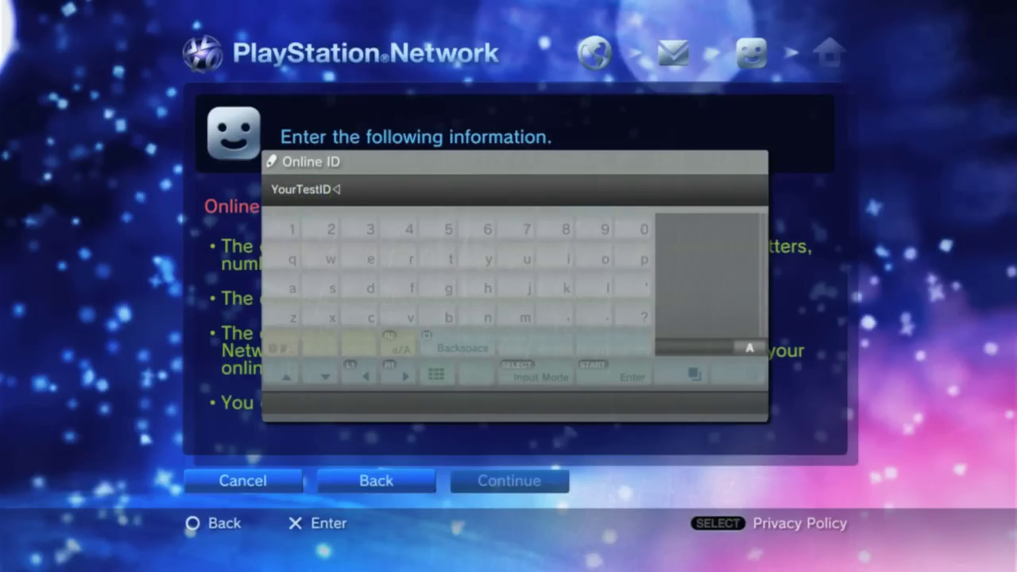
key("Return")
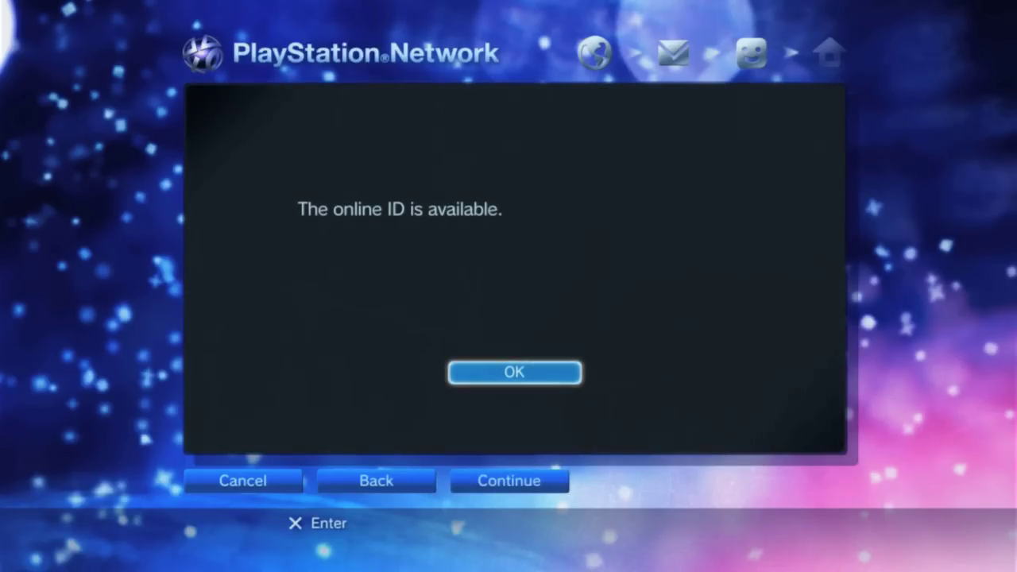
- Accept the available online ID and fill in the address's city, state and postcode
key("Return")
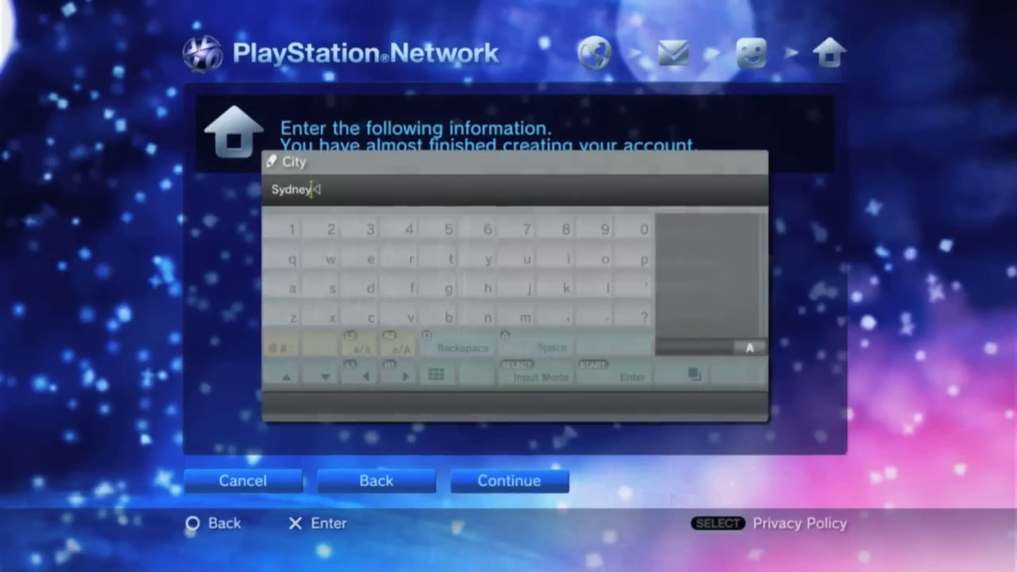
key("Return")
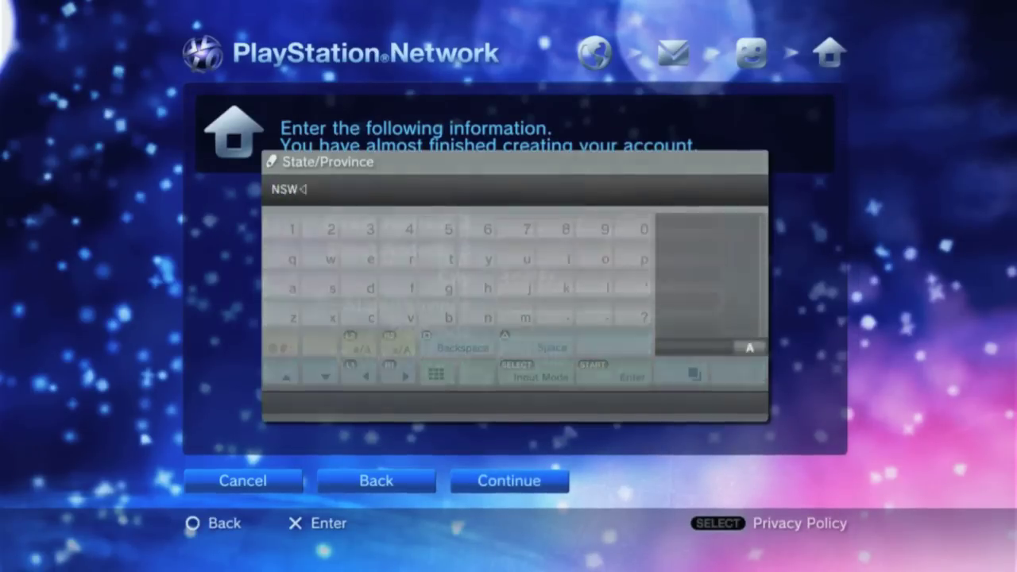
key("Return")
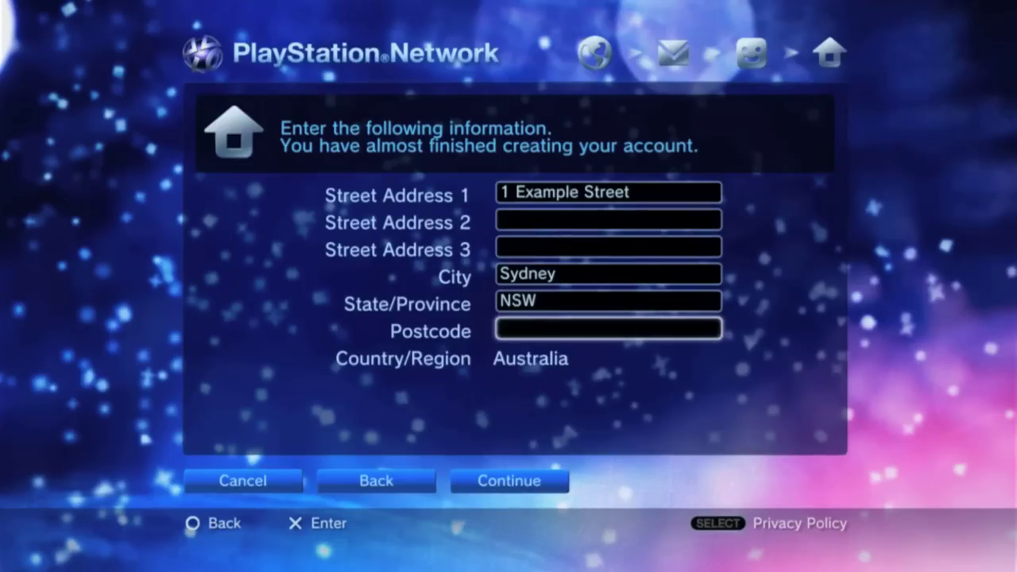
key("Return")
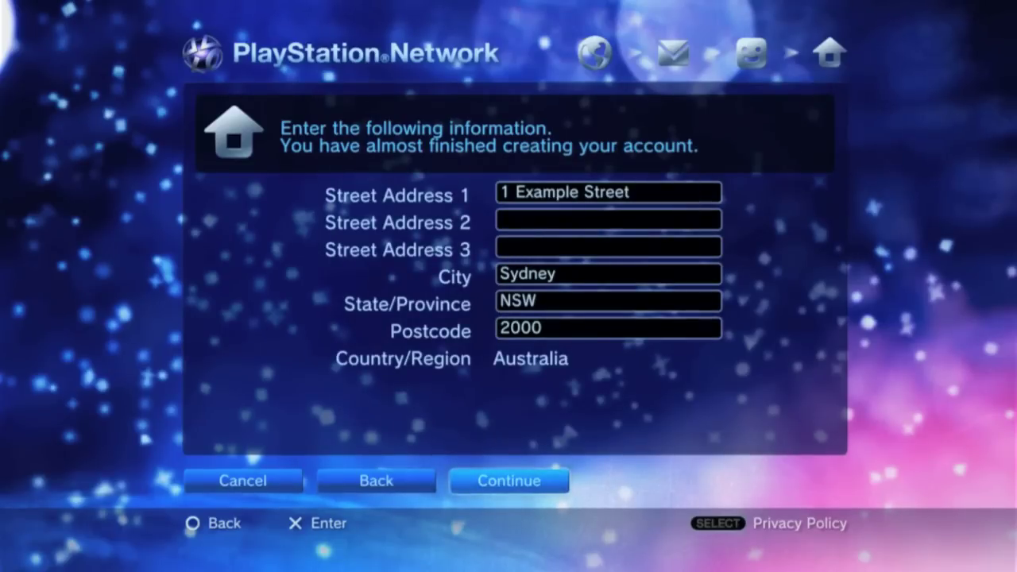
key("Return")
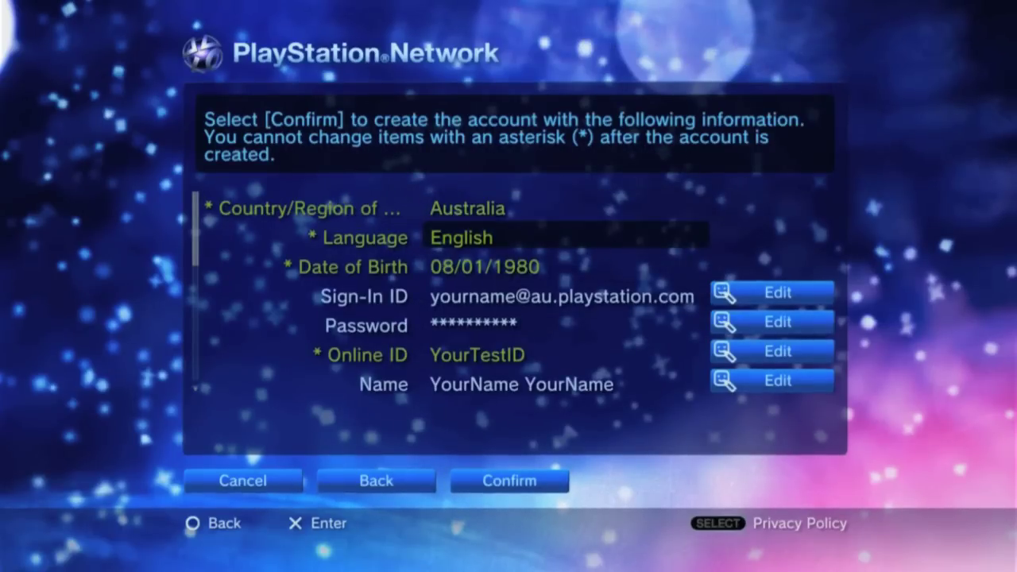
- Review the account summary, keep the marketing consent choices, and finish creating the account
key("Up")
key("Up")
key("Down")
key("Down")
key("Down")
key("Down")
key("Down")
key("Down")
key("Down")
key("Down")
key("Down")
key("Down")
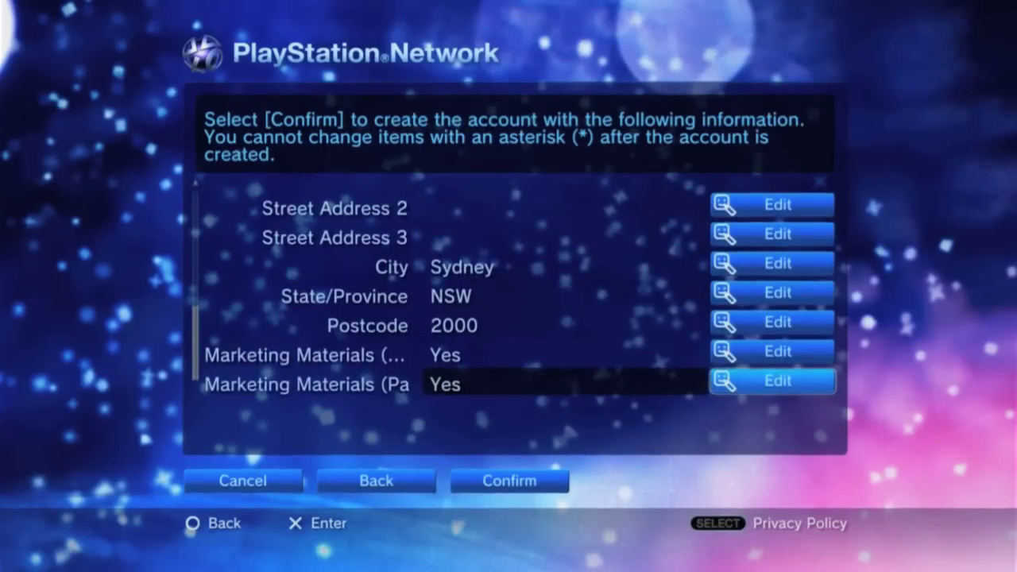
key("Return")
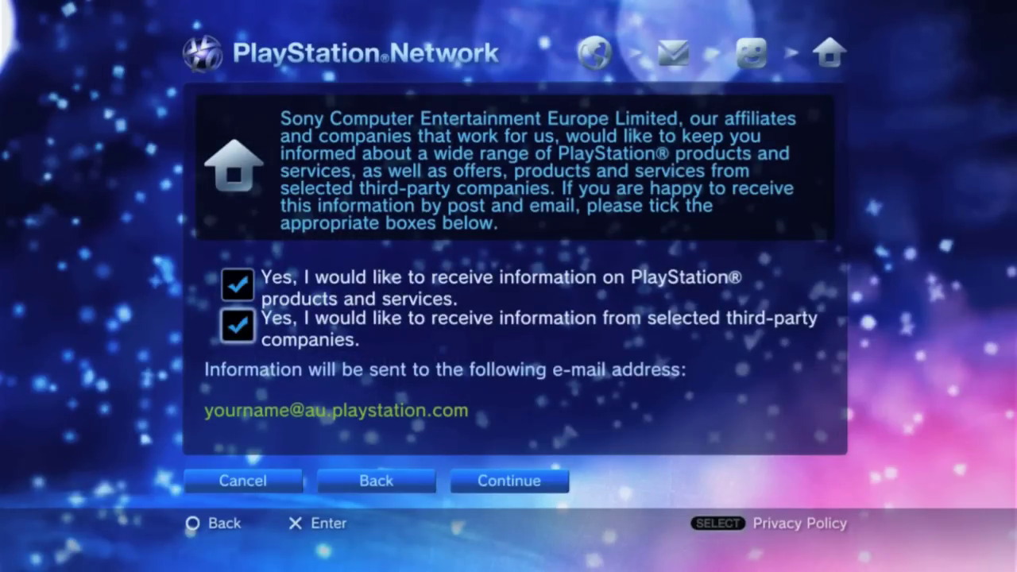
key("Down")
key("Right")
key("Right")
key("Return")
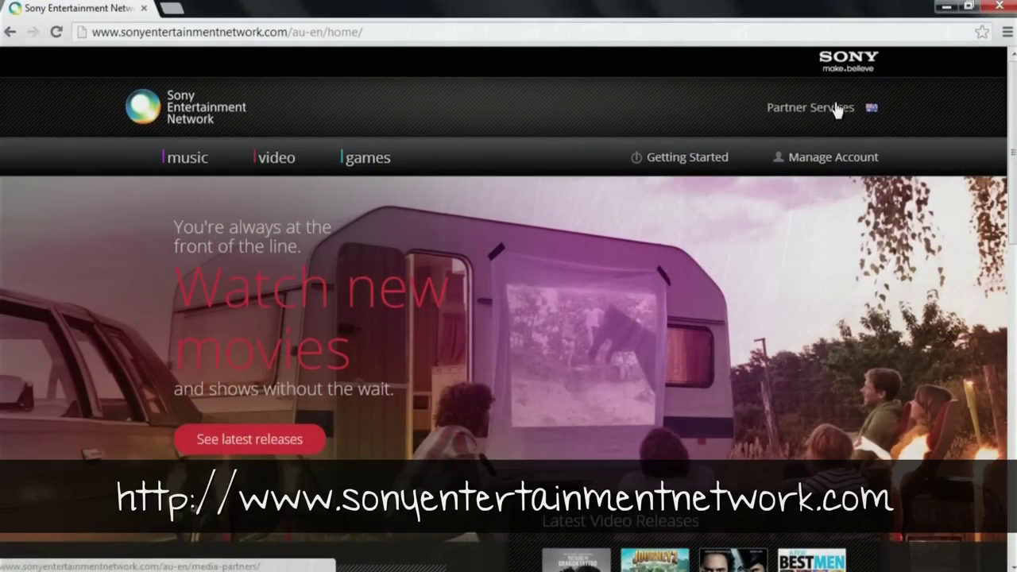
- Open the Sony Entertainment Network account sign-in page in a new tab and scroll down it
left_click(824, 163)
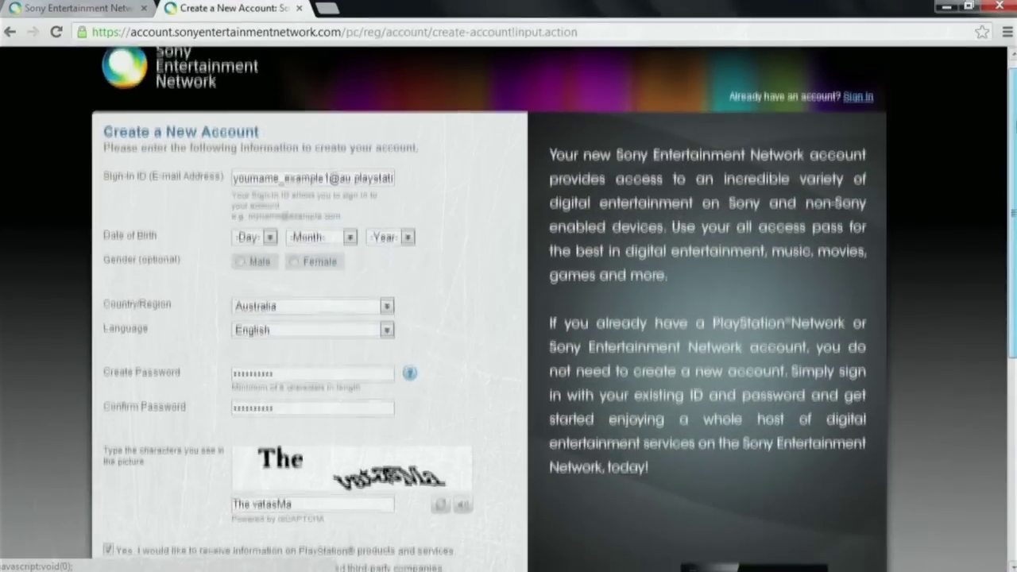
scroll(509, 318, "down", 3)
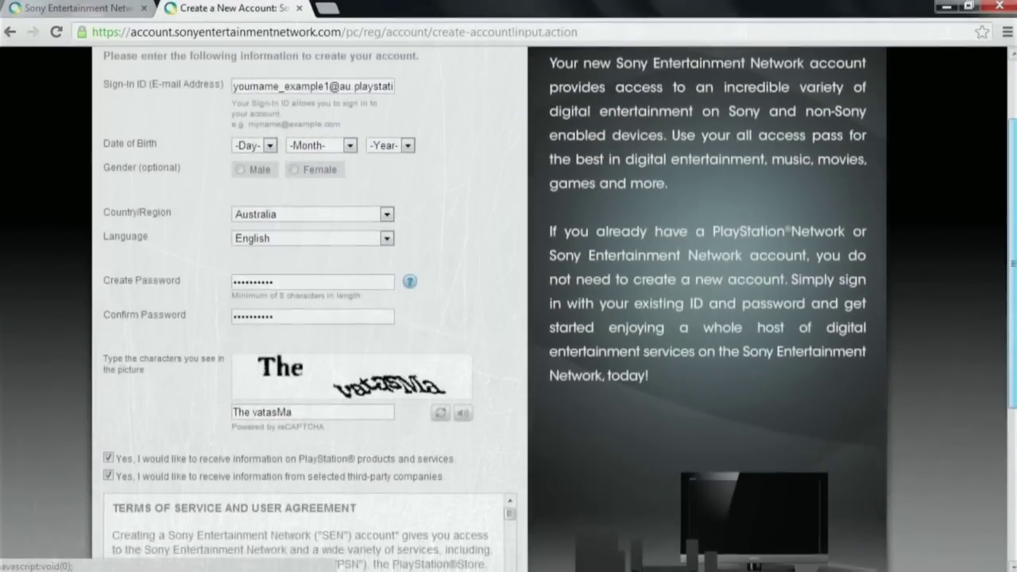
scroll(509, 318, "down", 1)
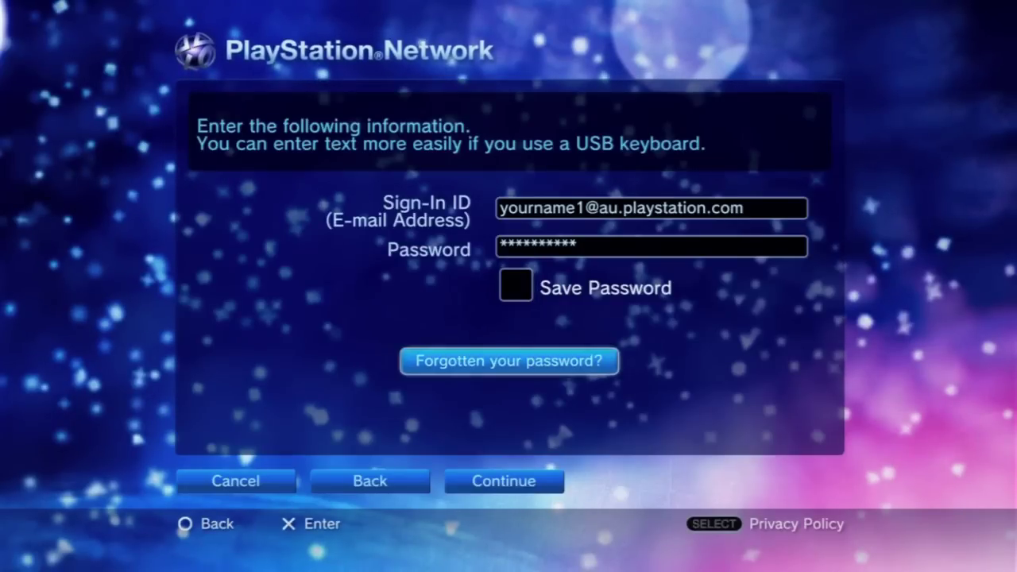
- Sign in with the existing account details, with Sign In Automatically turned on
key("Down")
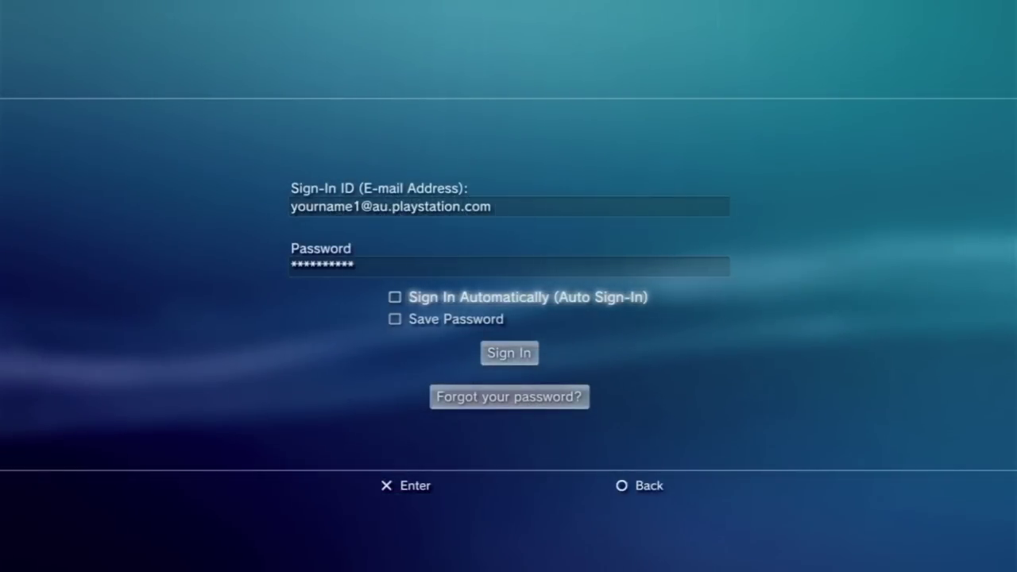
key("Down")
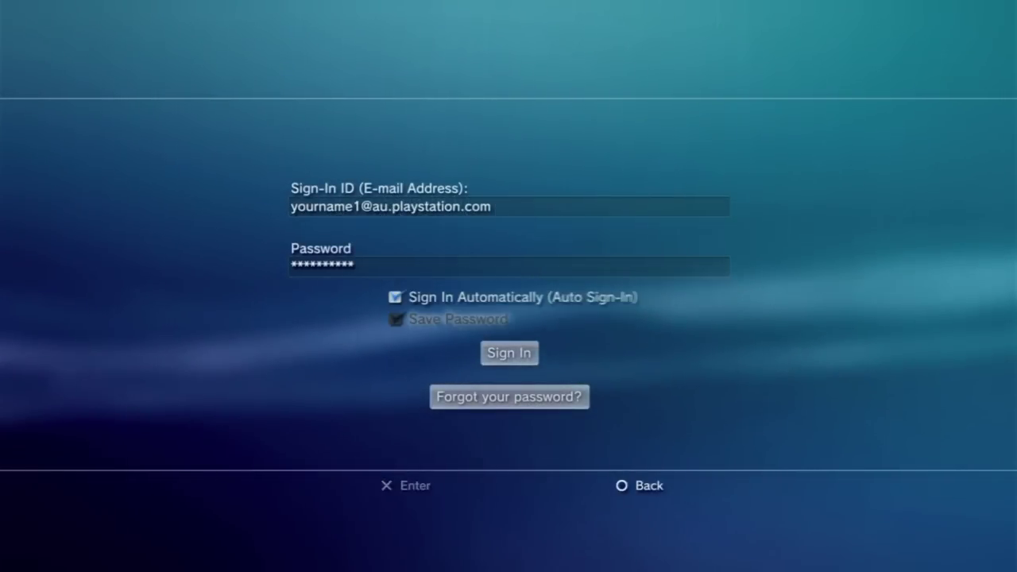
key("Down")
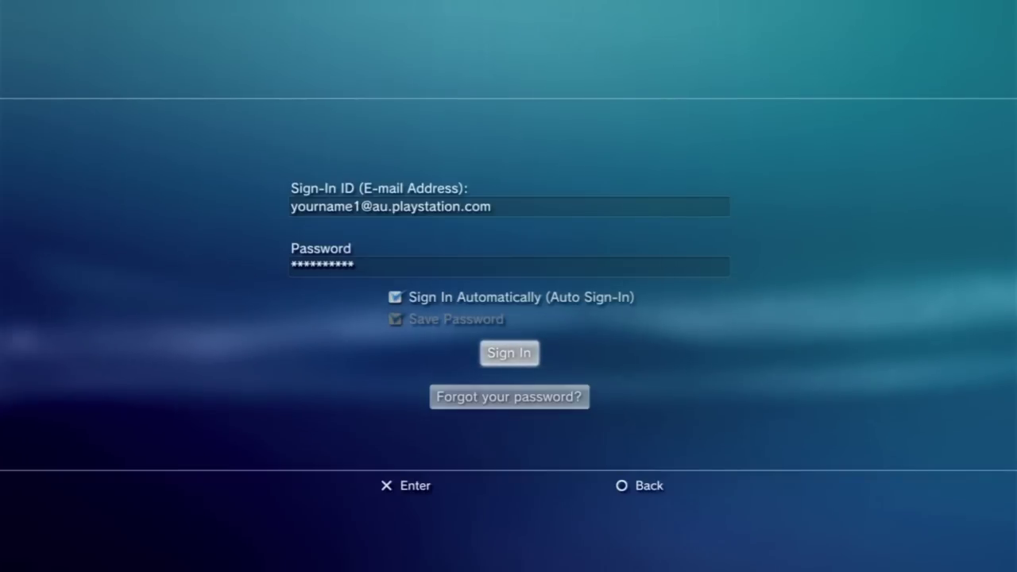
key("Return")
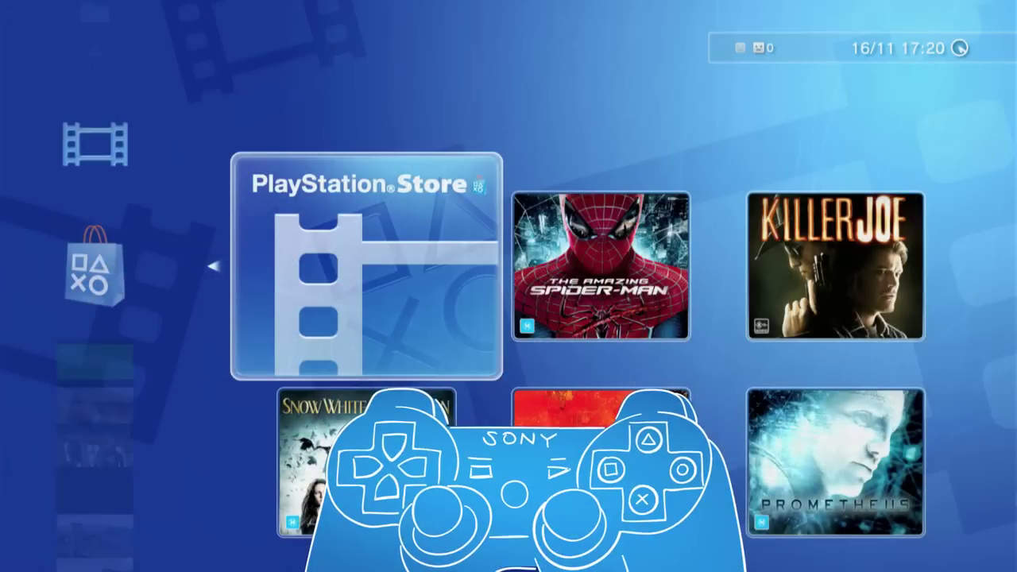
- Browse the featured movie tiles in the XMB Video column, then launch the PlayStation Store tile
key("Right")
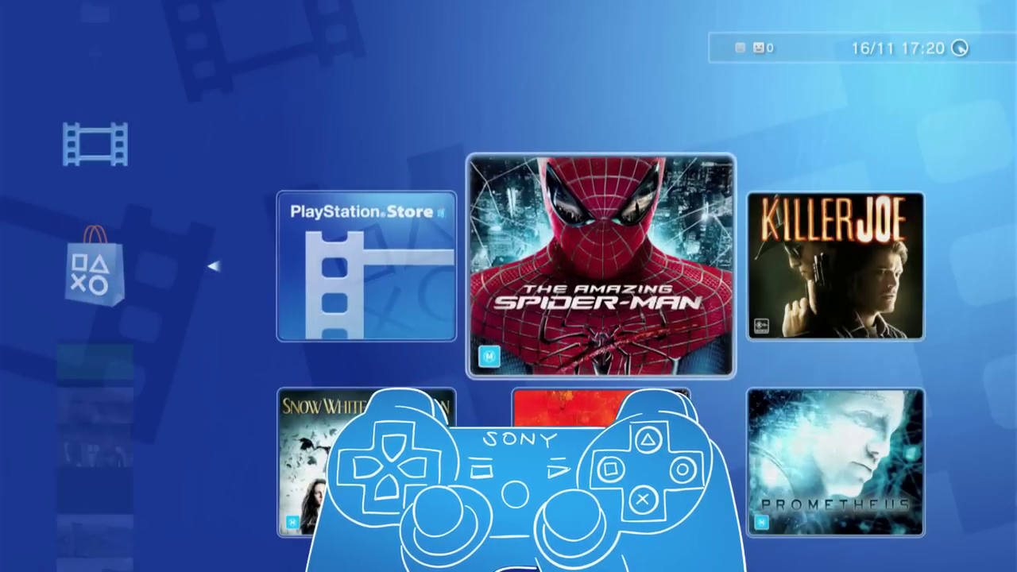
key("Right")
key("Down")
key("Left")
key("Left")
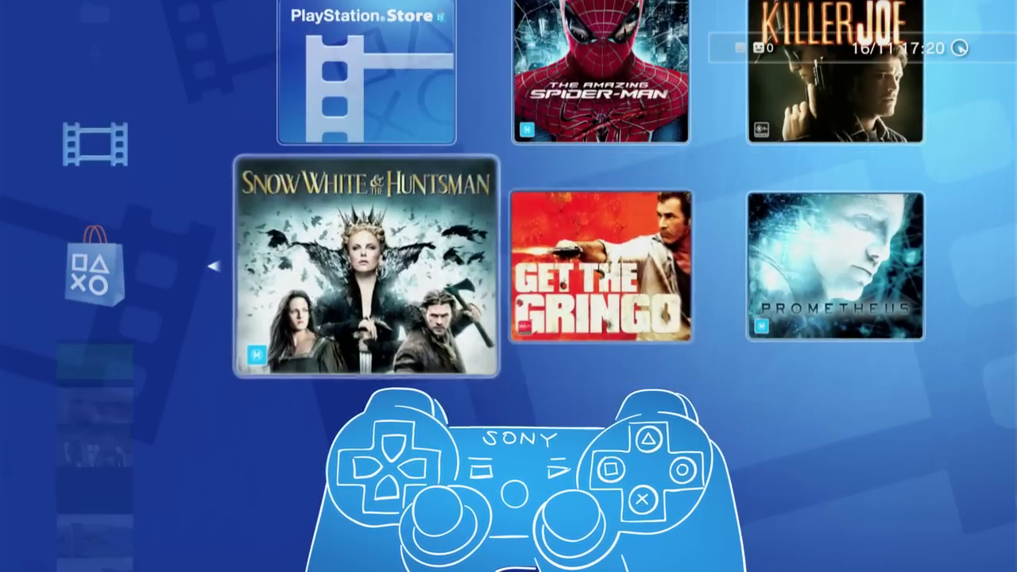
key("Right")
key("Right")
key("Up")
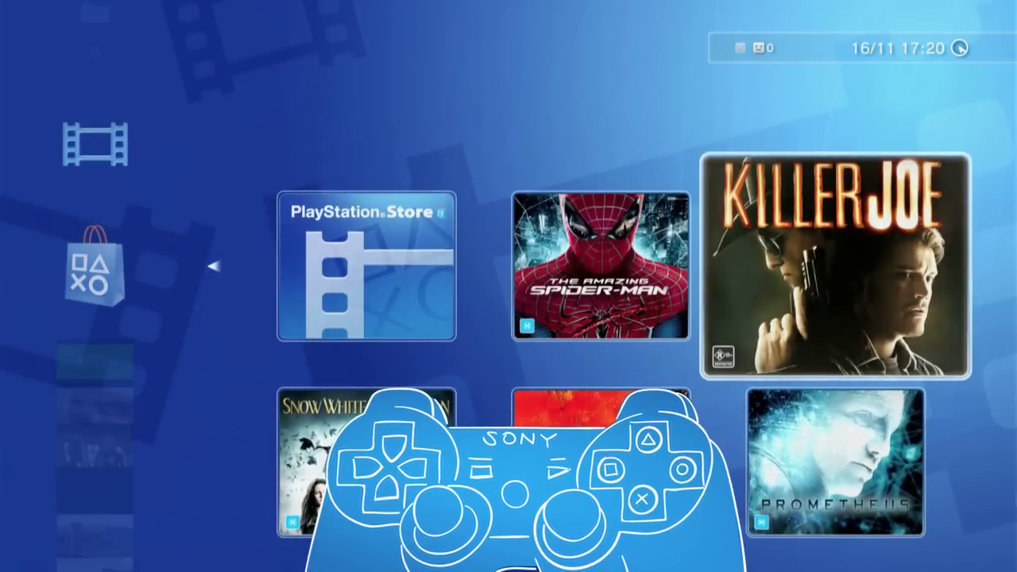
key("Left")
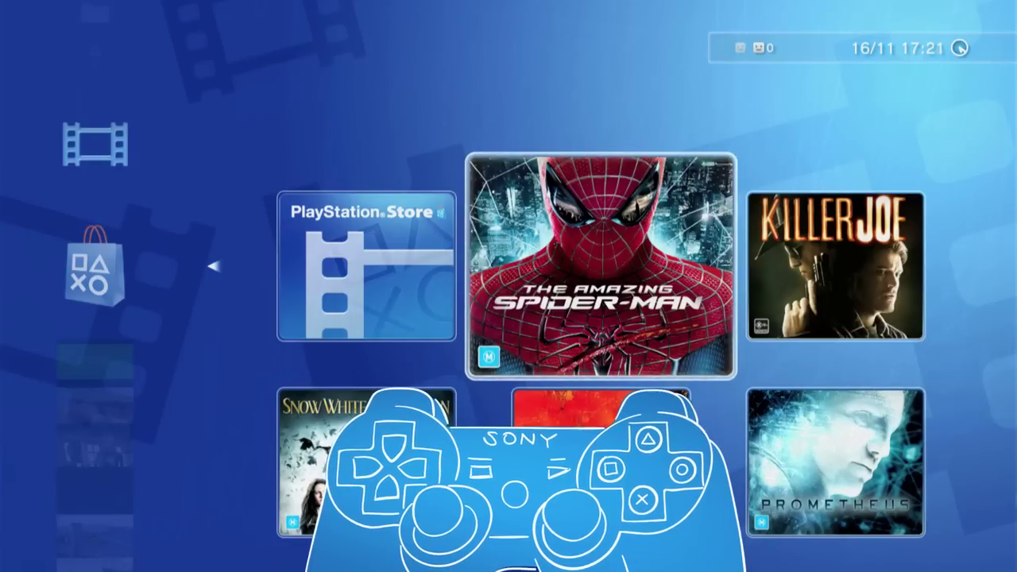
key("Left")
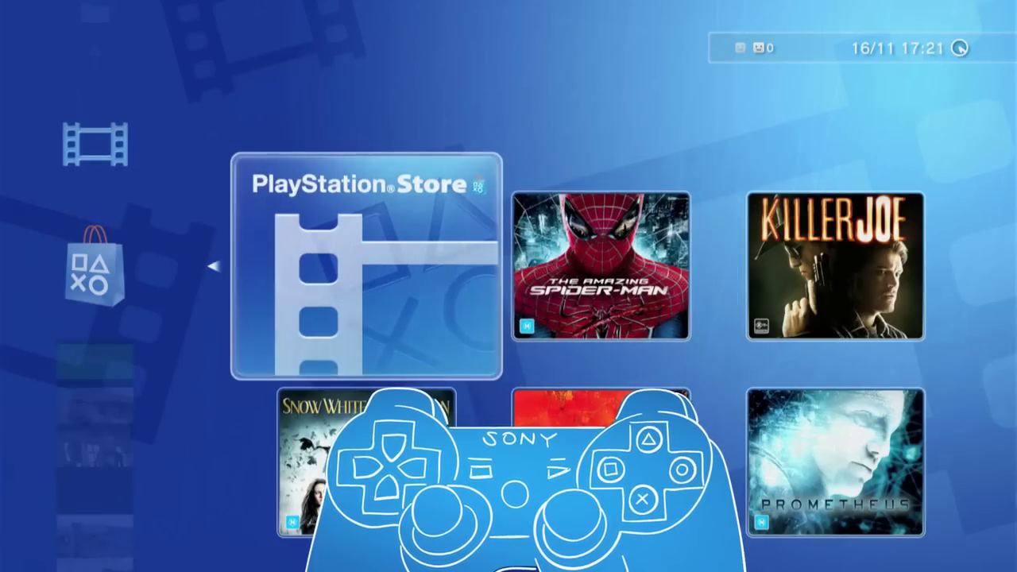
key("Return")
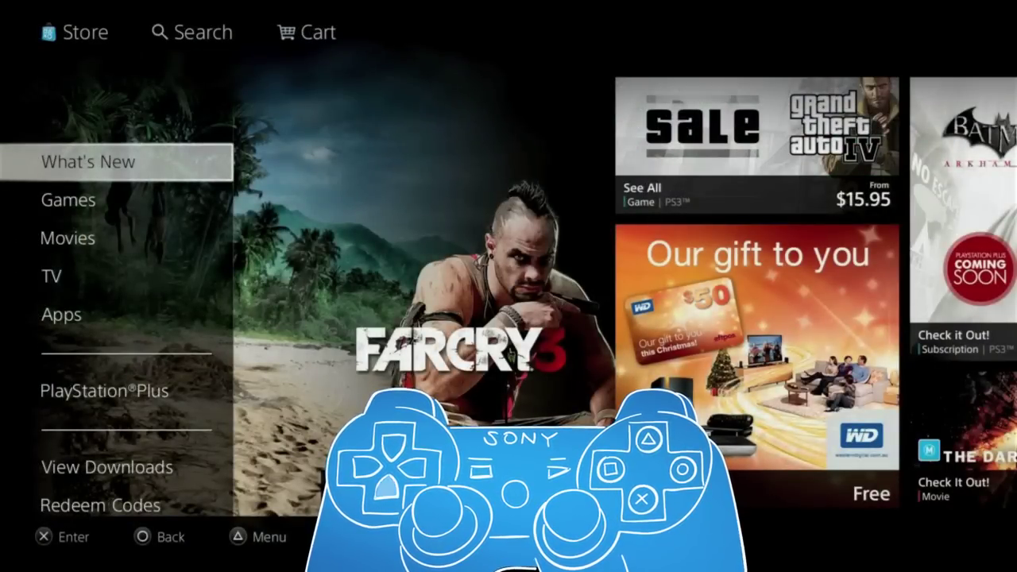
- Browse the store's Movies, Apps and What's New sections down to Games
key("Down")
key("Down")
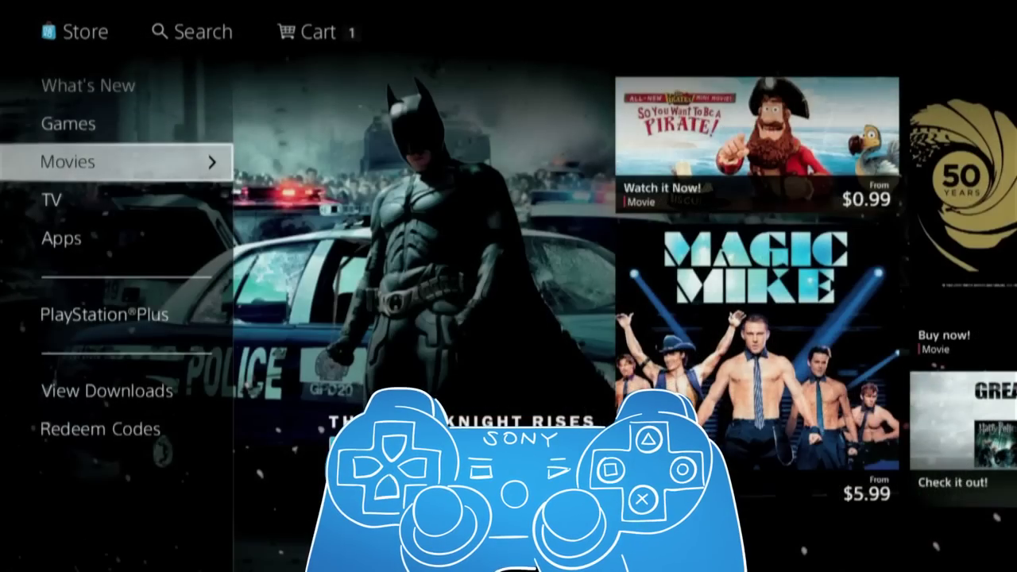
key("Down")
key("Down")
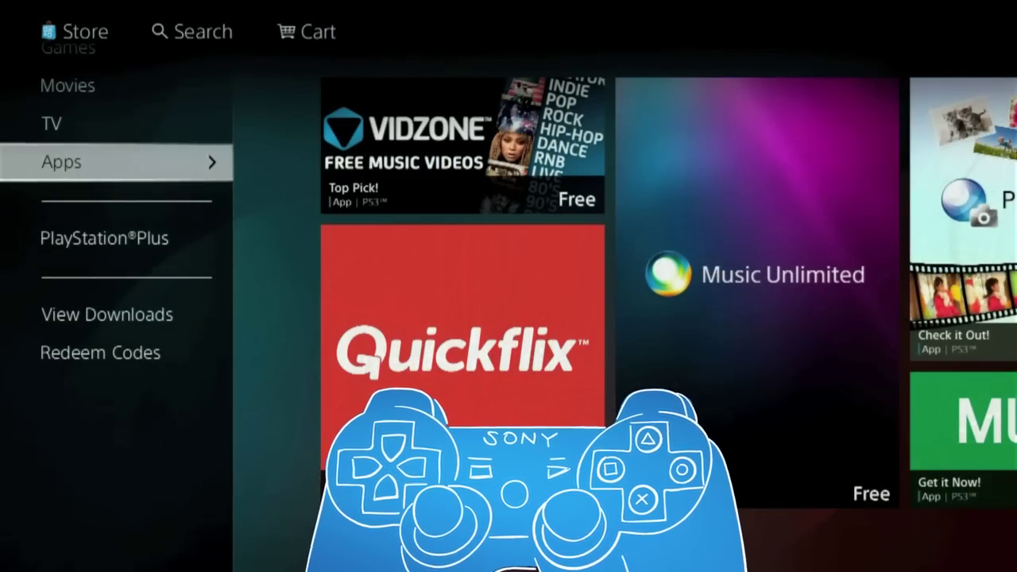
key("Up")
key("Up")
key("Up")
key("Up")
key("Up")
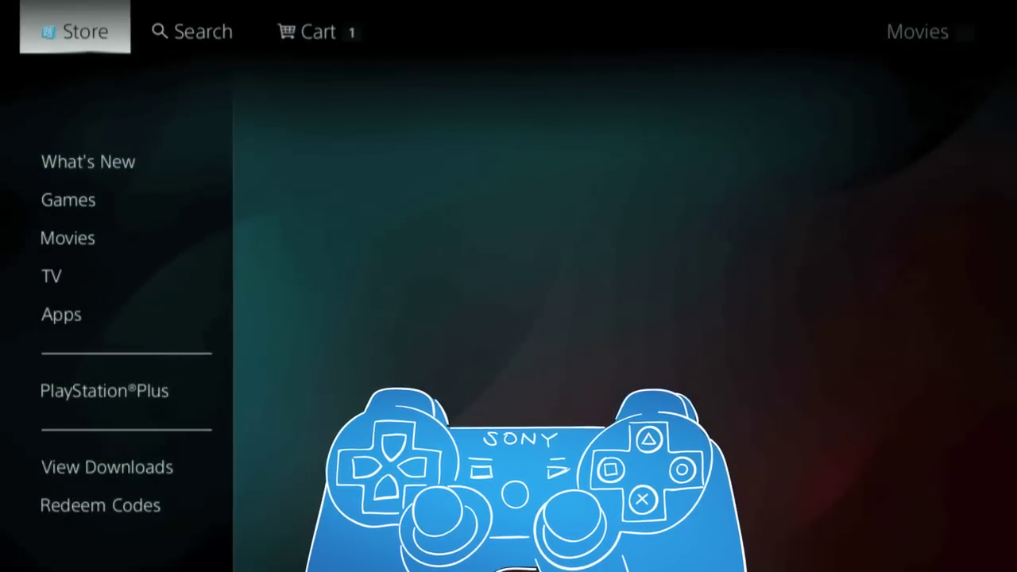
key("Down")
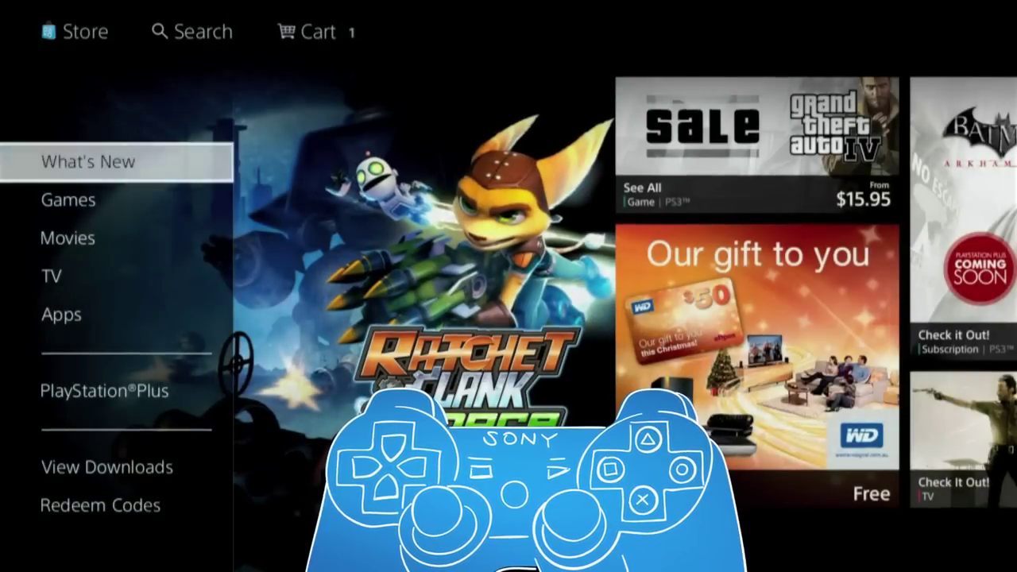
key("Down")
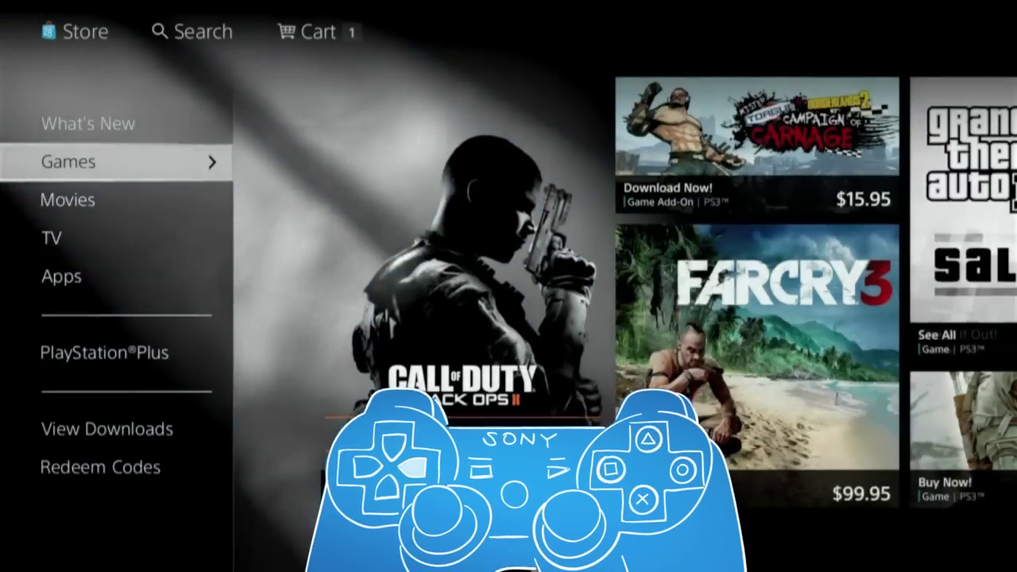
- Go to Games > PS3 Demos > Sport and open the Community TV show page
key("Right")
key("Down")
key("Down")
key("Down")
key("Down")
key("Down")
key("Down")
key("Down")
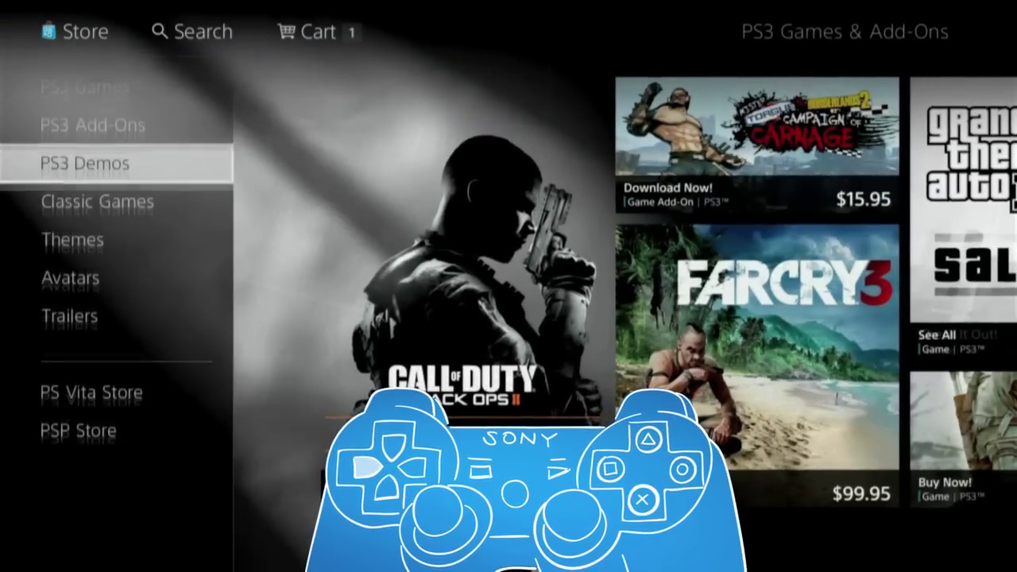
key("Return")
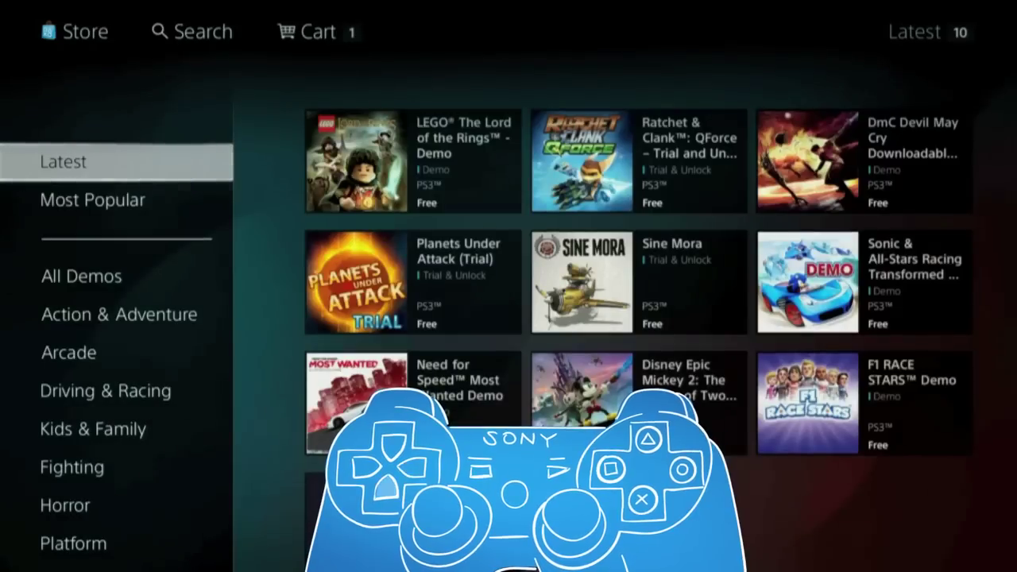
key("Down")
key("Down")
key("Down")
key("Down")
key("Down")
key("Down")
key("Down")
key("Down")
key("Down")
key("Down")
key("Down")
key("Down")
key("Down")
key("Down")
key("Down")
key("Return")
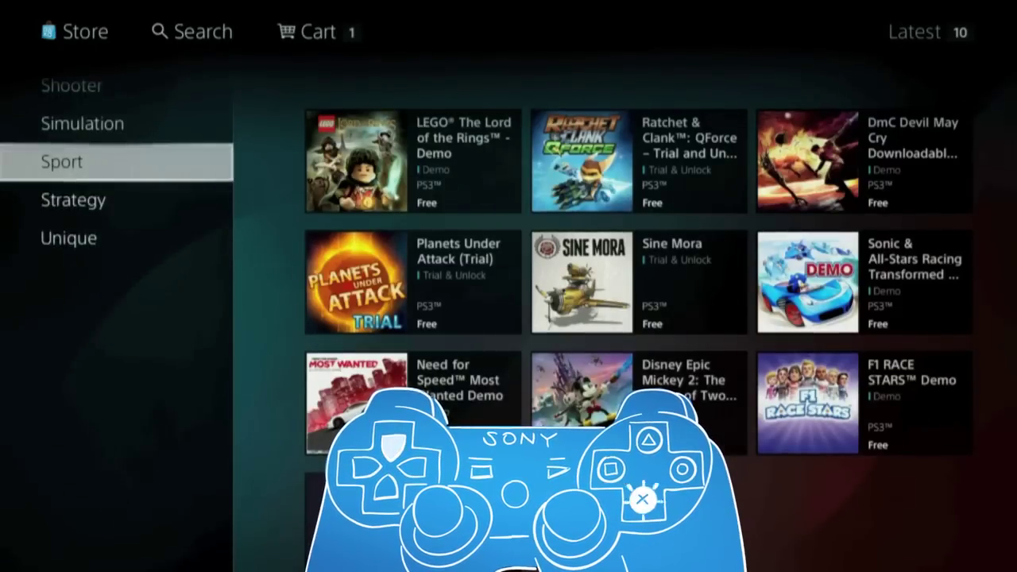
key("Return")
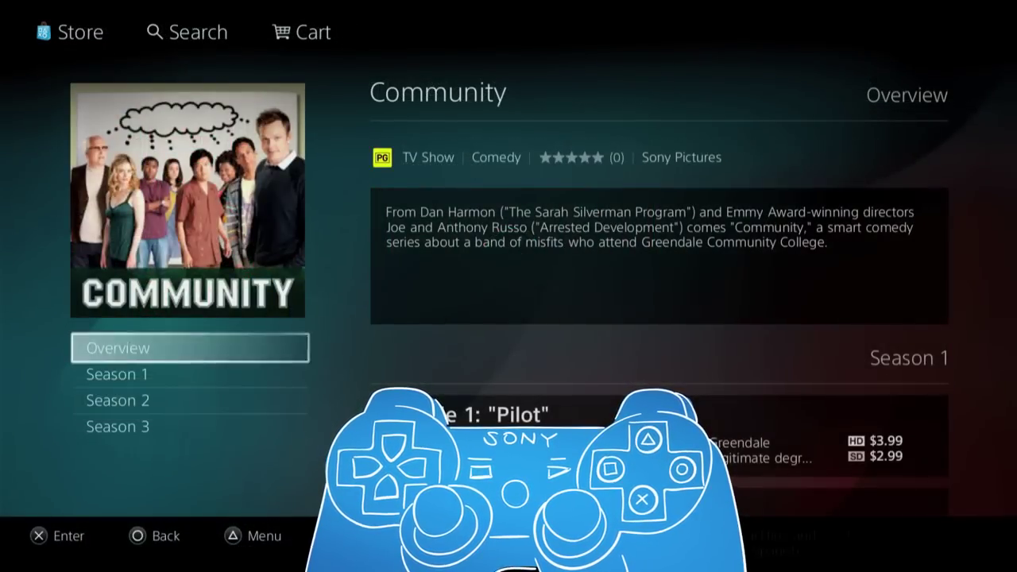
- Open the page for Community Season 1, Episode 3
key("Down")
key("Right")
key("Down")
key("Down")
key("Return")
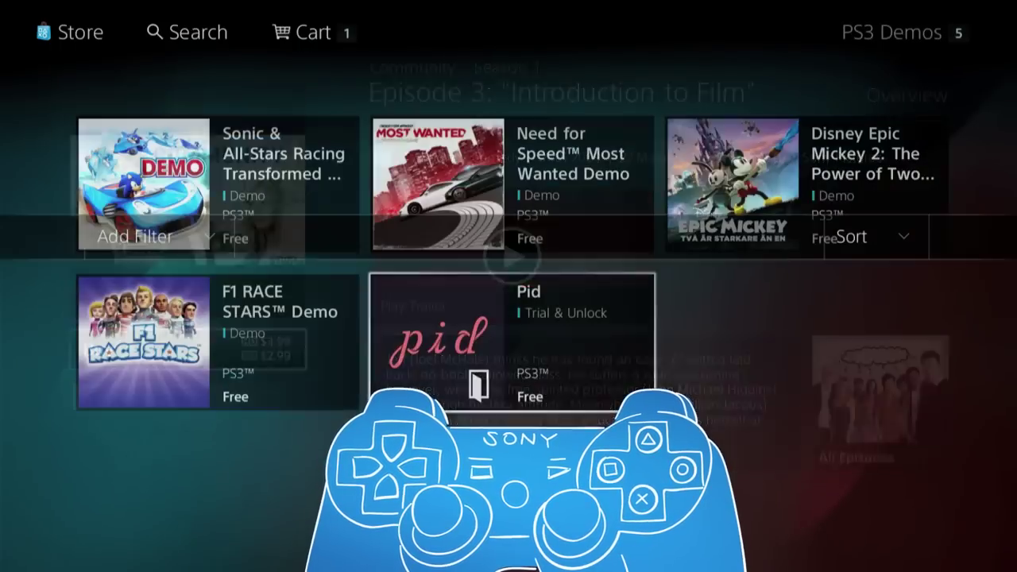
- Move between the F1 RACE STARS, Sonic racing and Need for Speed demo tiles
key("Left")
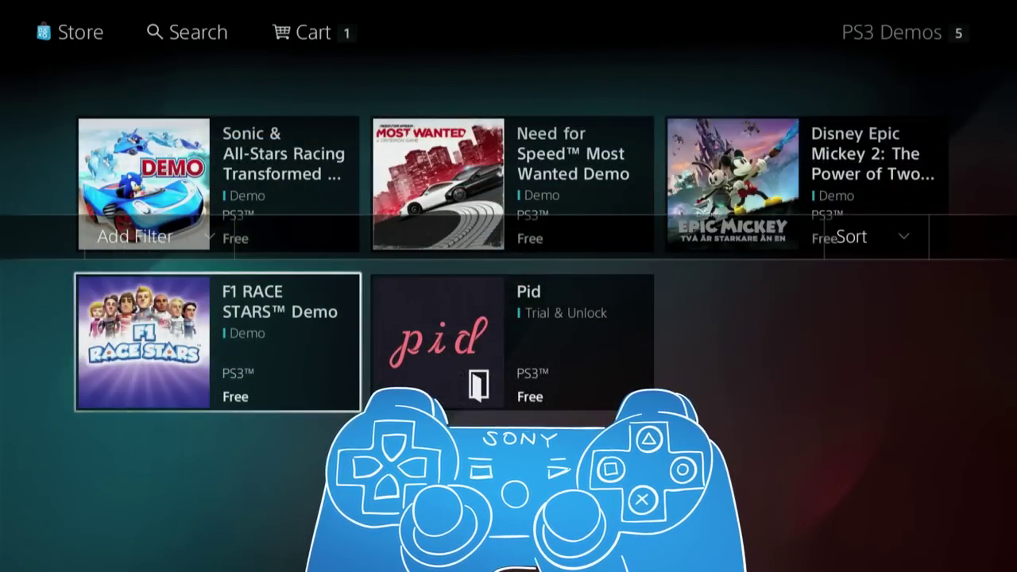
key("Up")
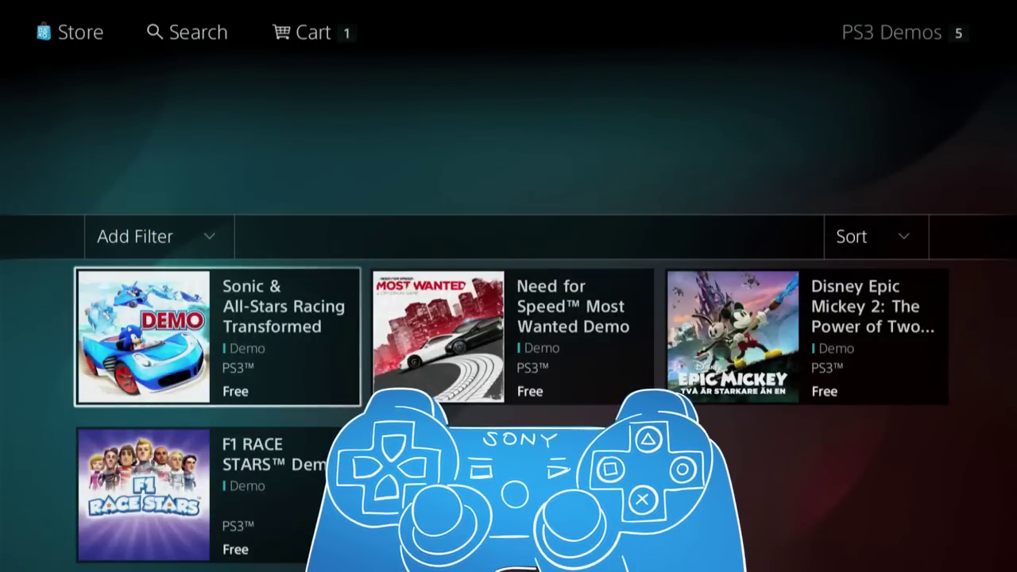
key("Right")
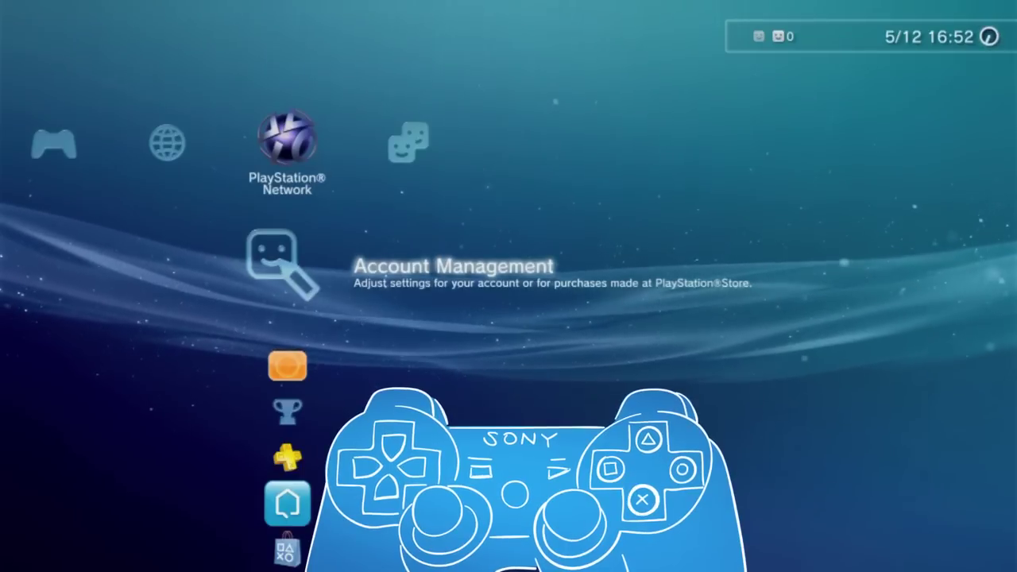
- Go to Account Management > Transaction Management > Add Funds and choose PlayStation Network Card funding
key("Return")
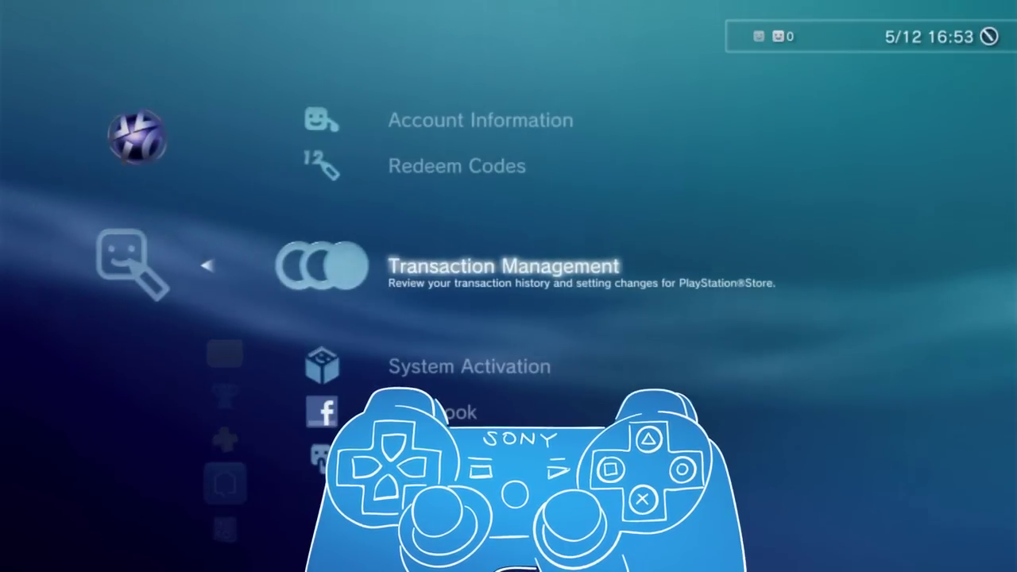
key("Return")
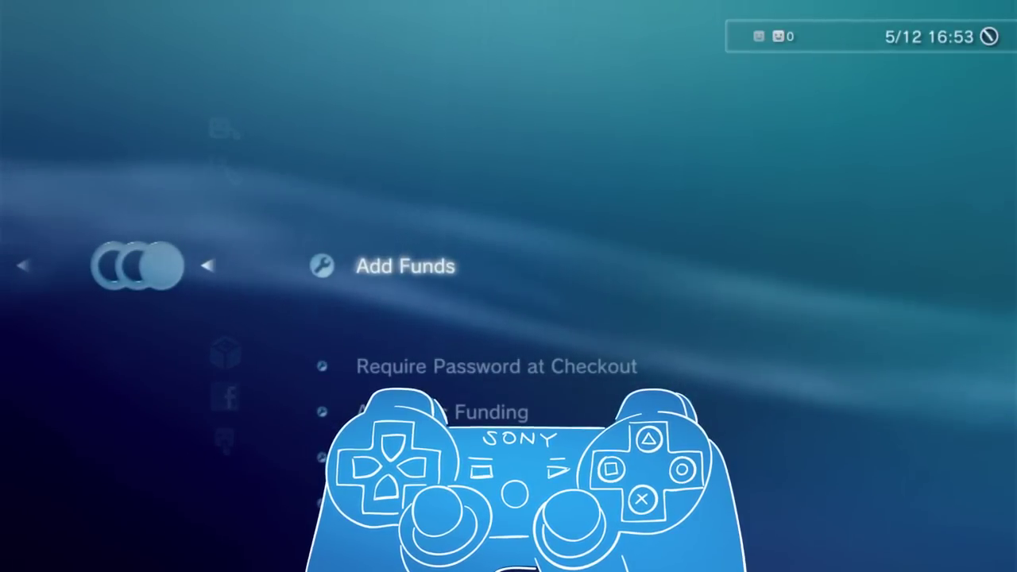
key("Return")
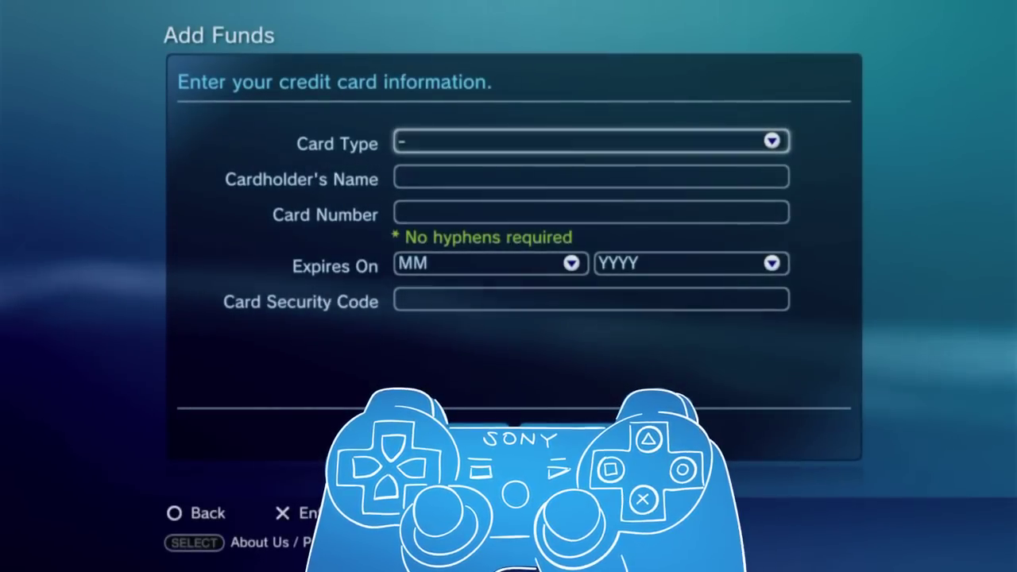
key("Down")
key("Down")
key("Down")
key("Down")
key("Escape")
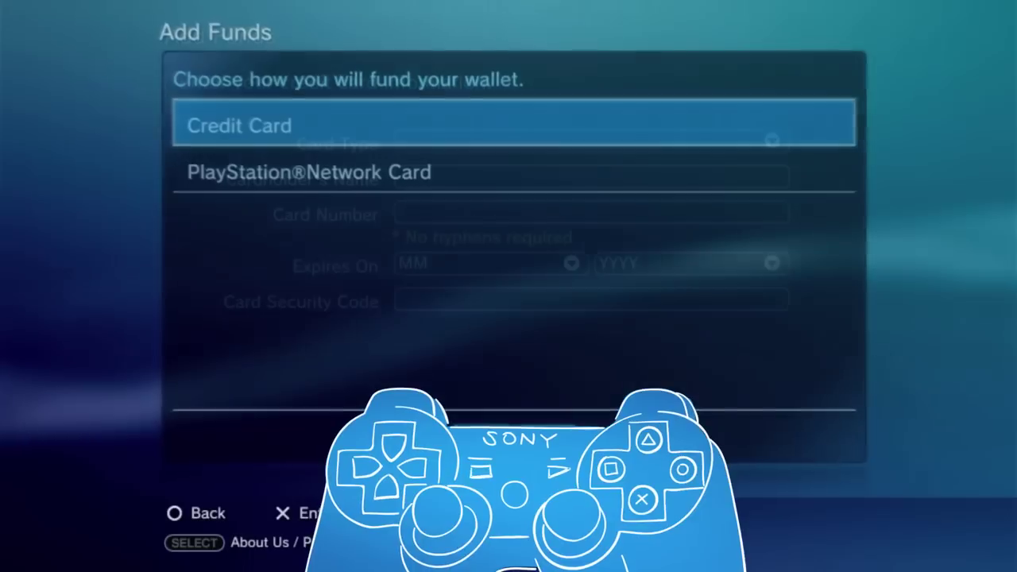
key("Down")
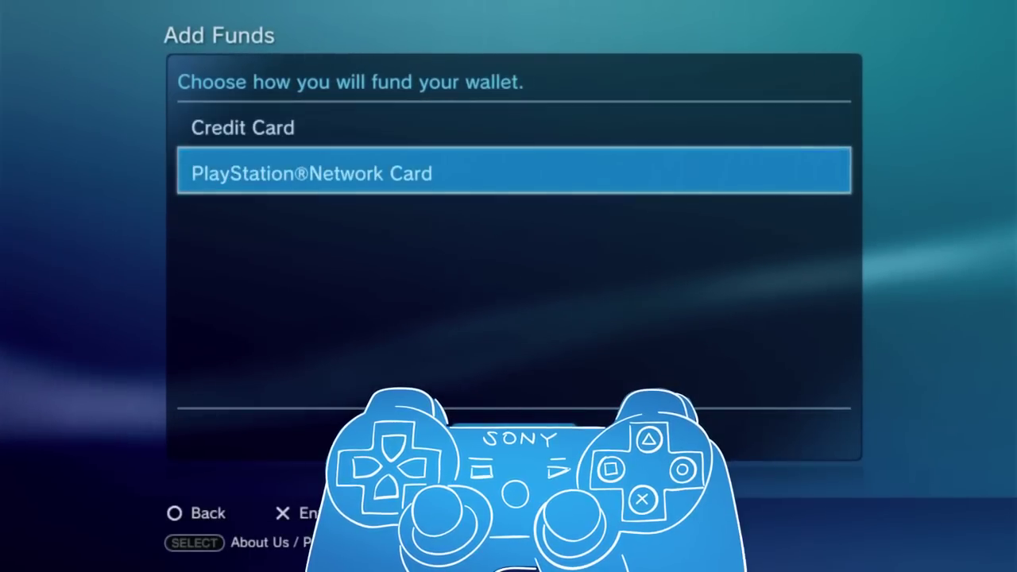
key("Return")
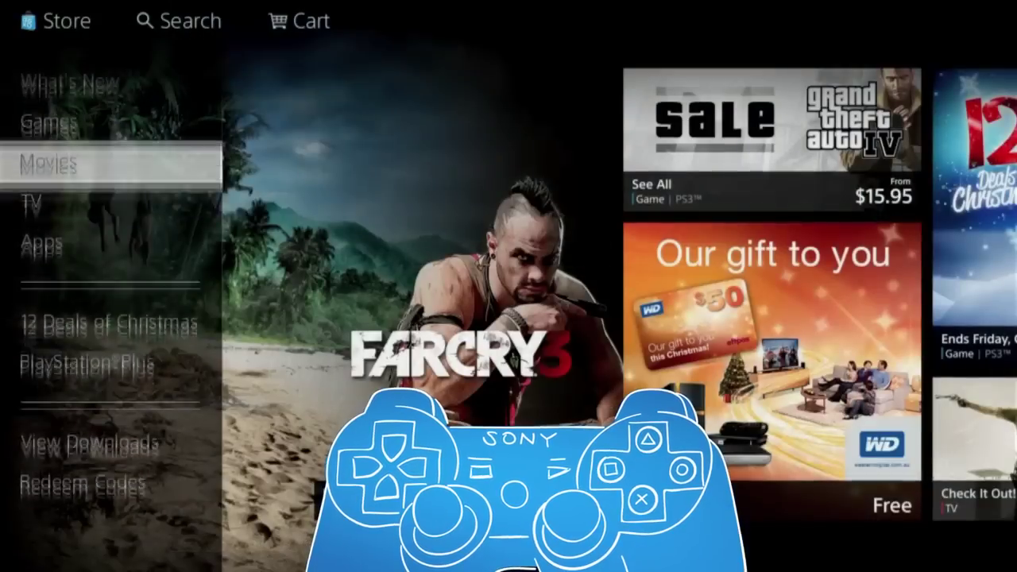
- Leave the store categories and open the Account Management options
key("Down")
key("Down")
key("Down")
key("Down")
key("Down")
key("Down")
key("Return")
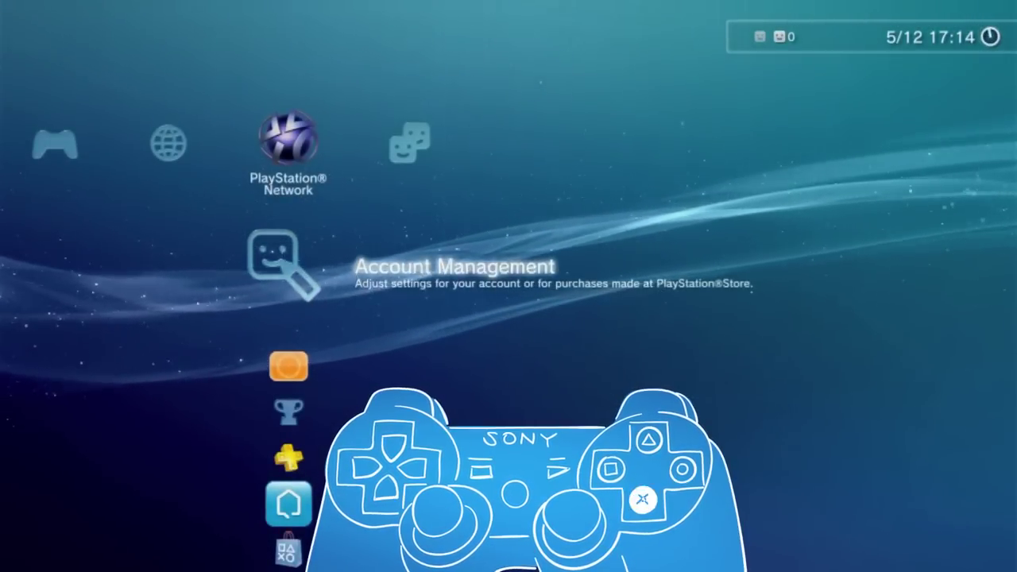
key("Return")
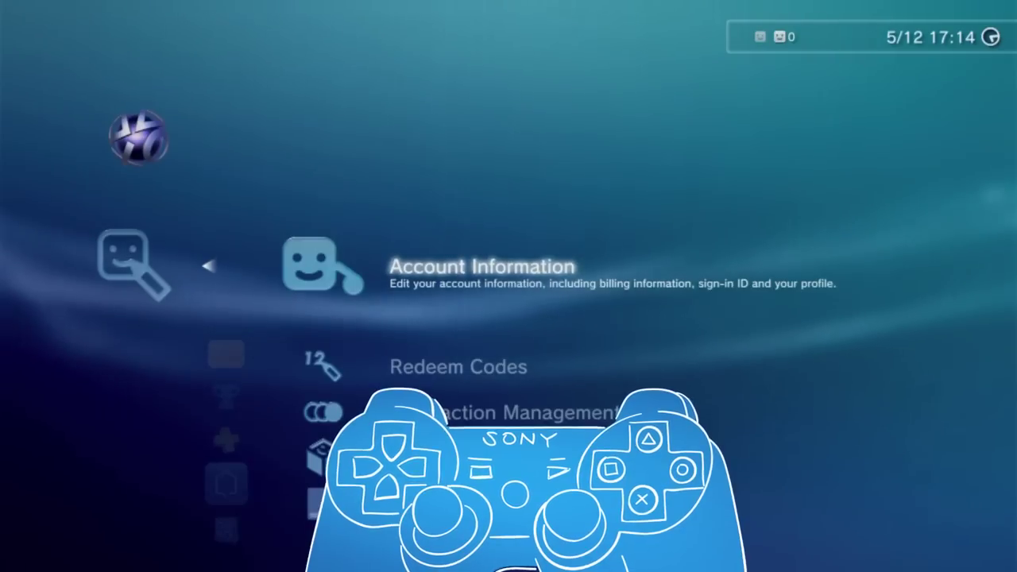
- Review Account Information's Password, Name and Address, Avatar, Profile and Notification Preferences, then back out
key("Return")
key("Down")
key("Down")
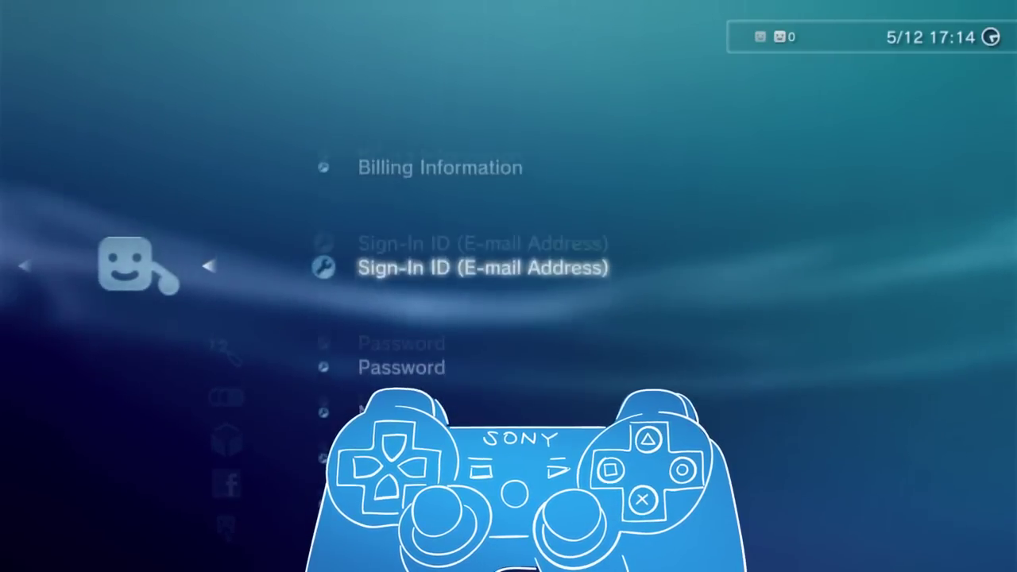
key("Down")
key("Down")
key("Down")
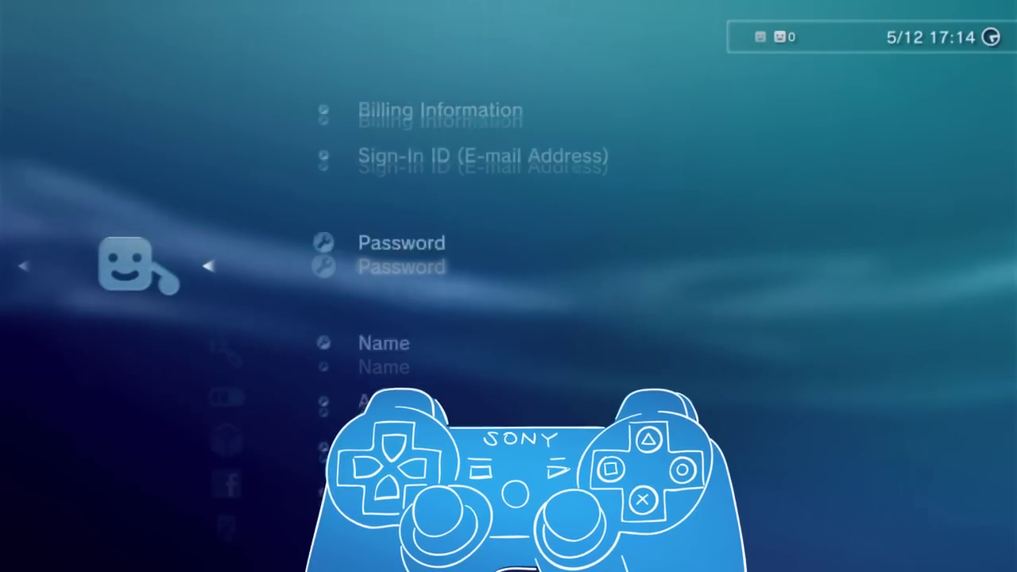
key("Down")
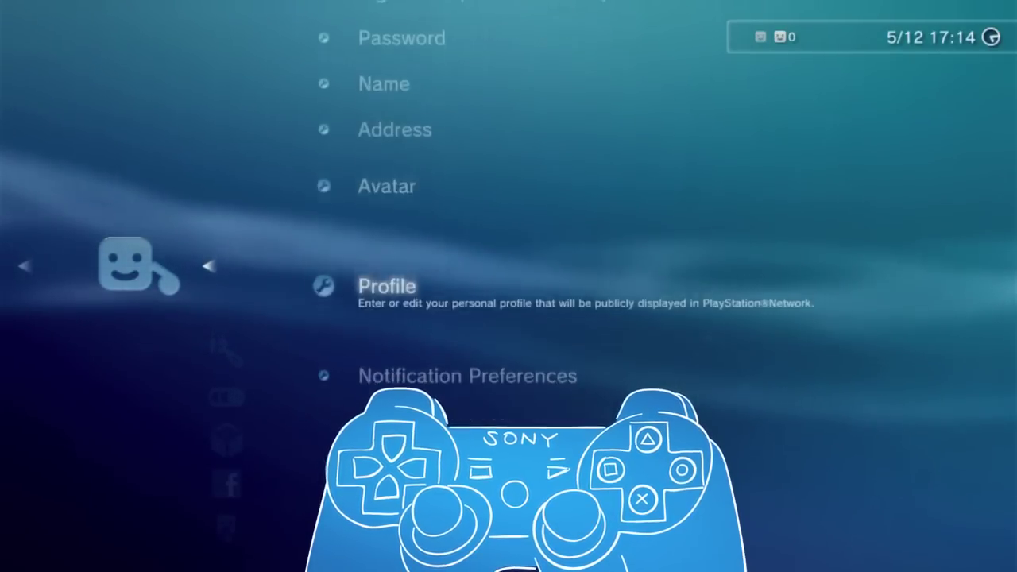
key("Down")
key("Escape")
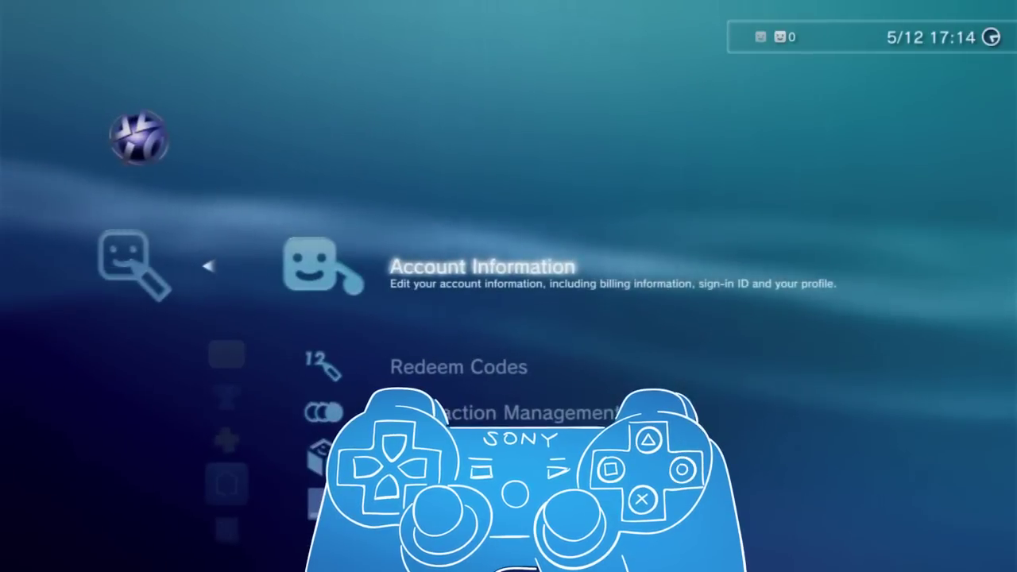
- Open the Require Password at Checkout setting under Transaction Management
key("Down")
key("Down")
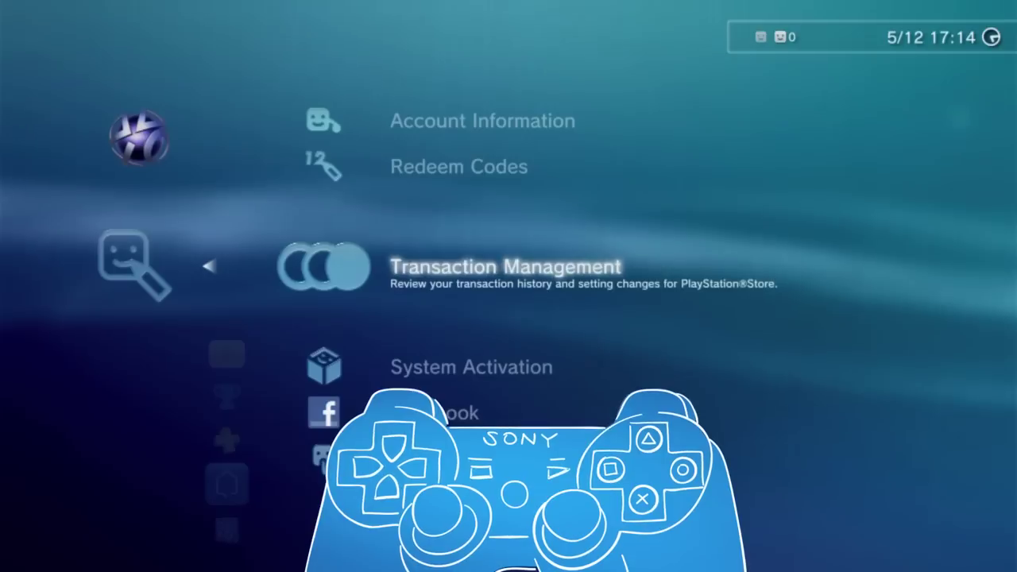
key("Return")
key("Down")
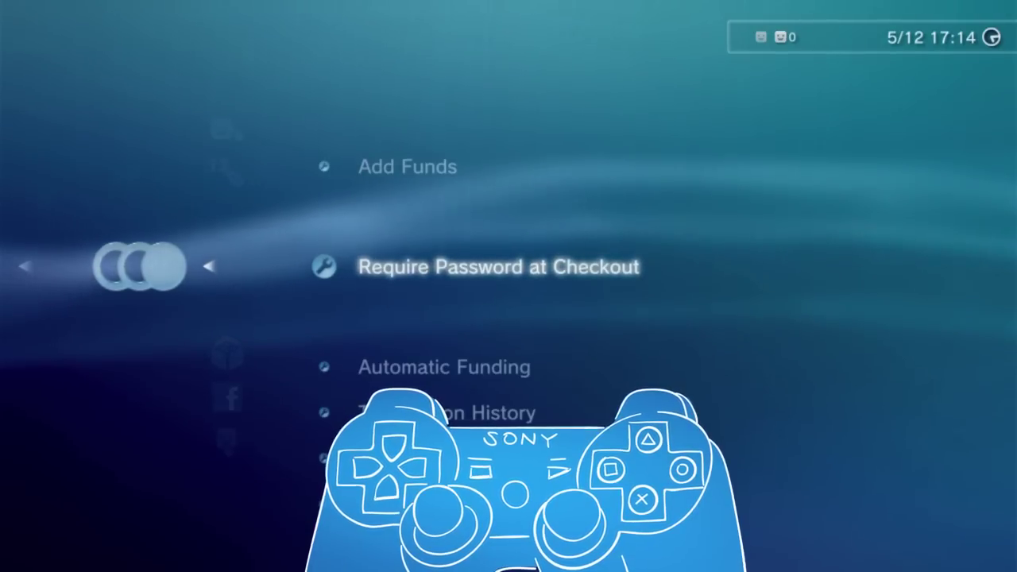
key("Return")
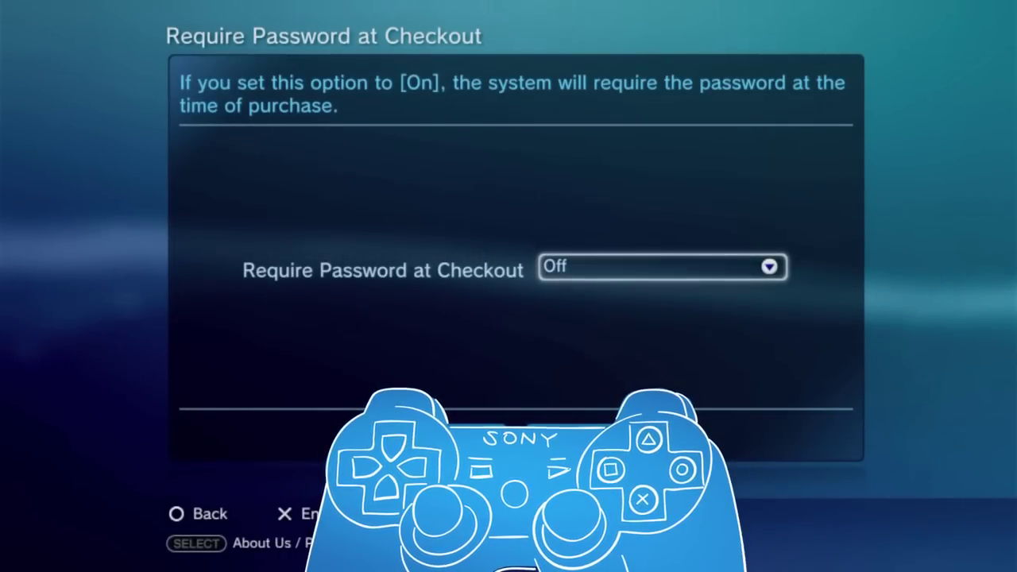
- Set Require Password at Checkout to On, save it, and dismiss the Update completed message
key("Return")
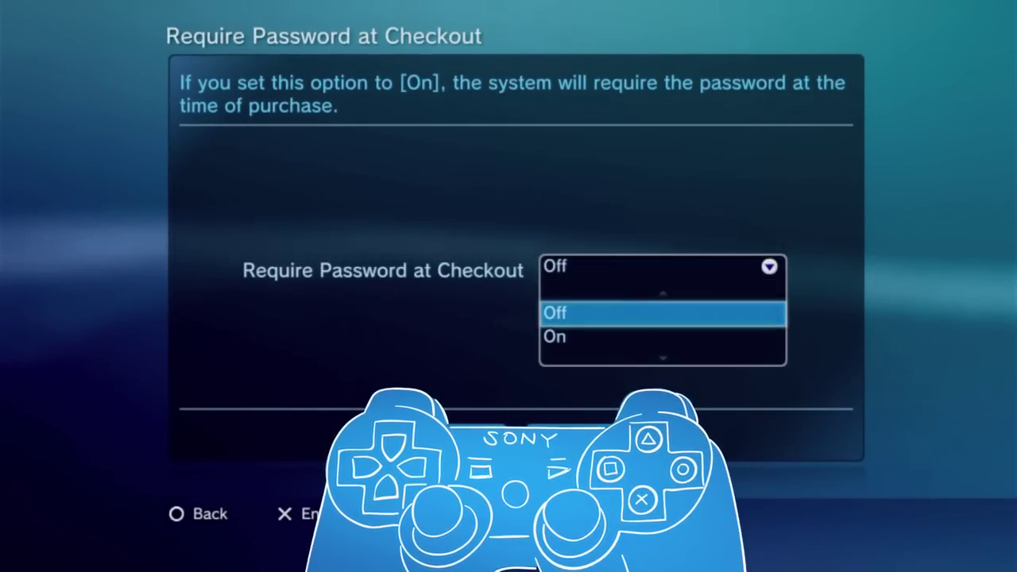
key("Down")
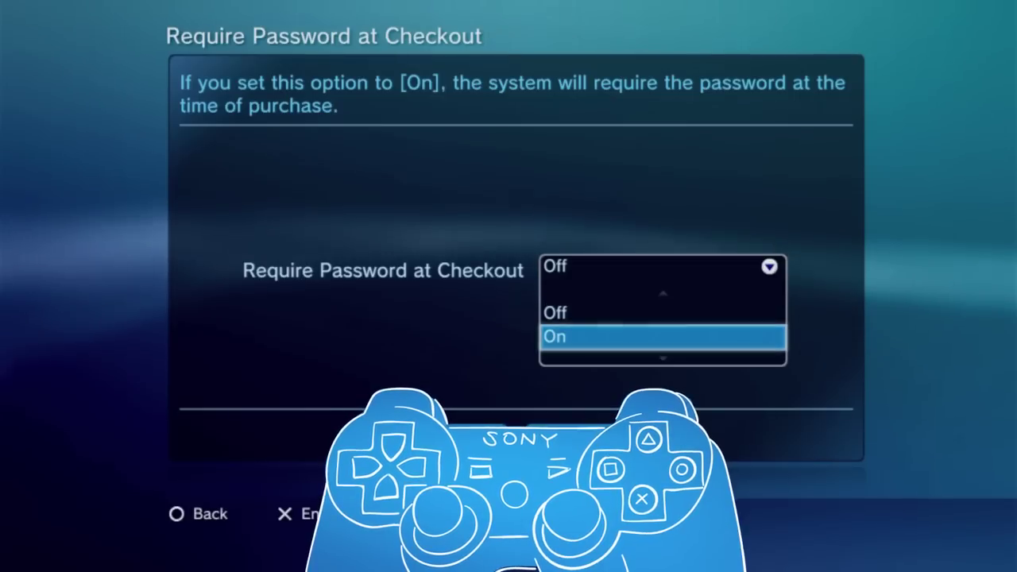
key("Return")
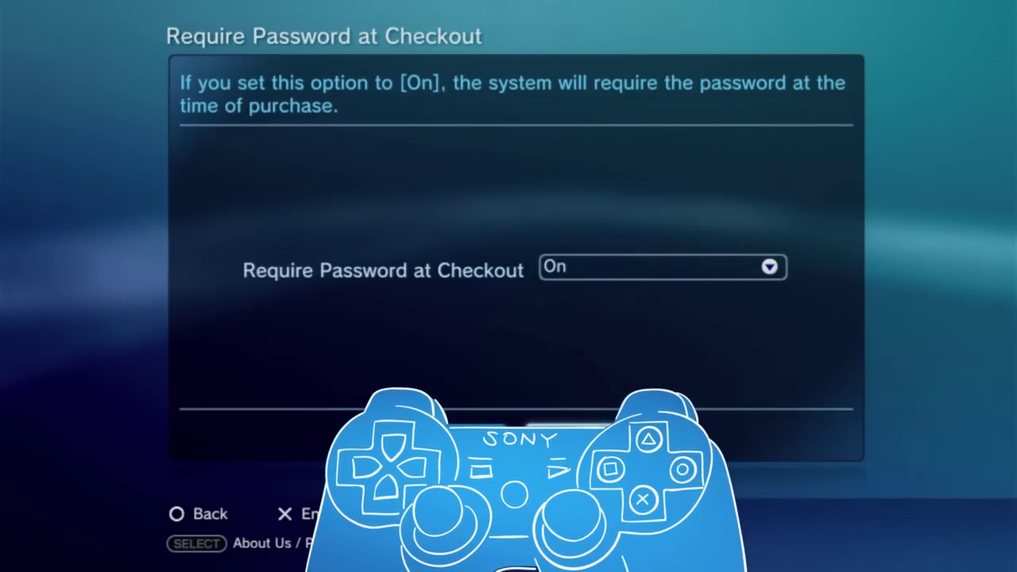
key("Return")
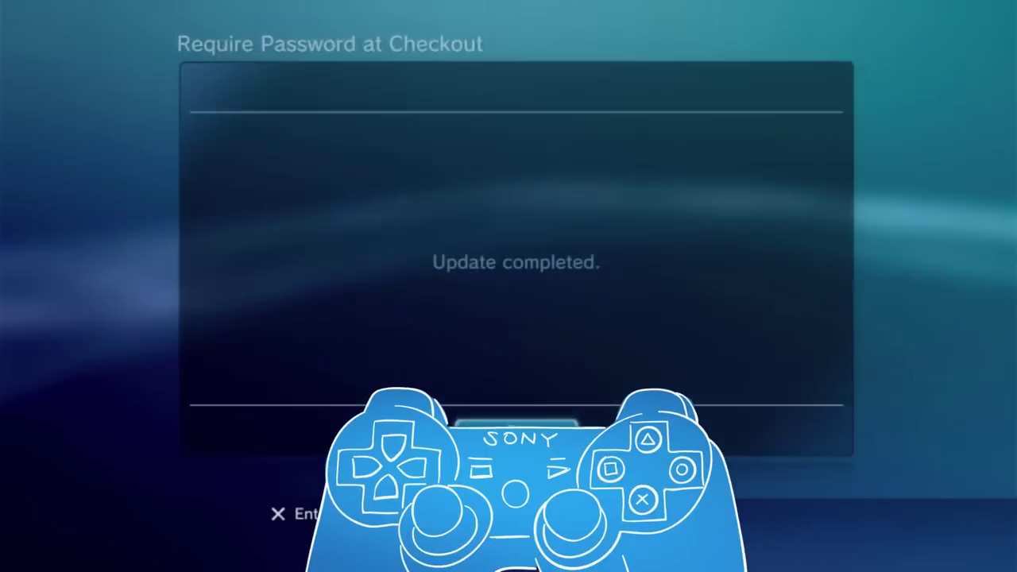
key("Return")
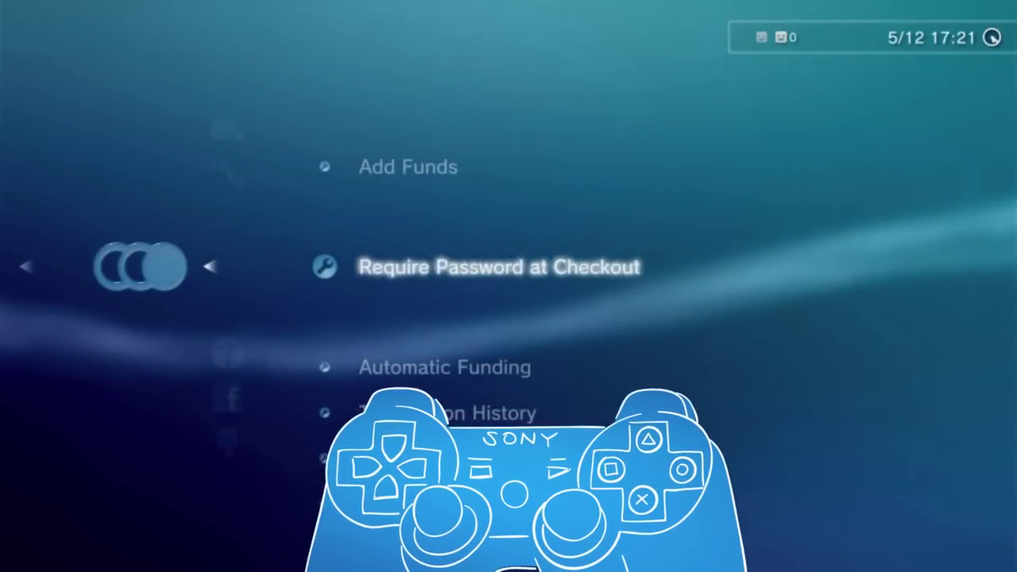
- Open the Download List and scroll through its titles to the Need for Speed demo
key("Down")
key("Down")
key("Down")
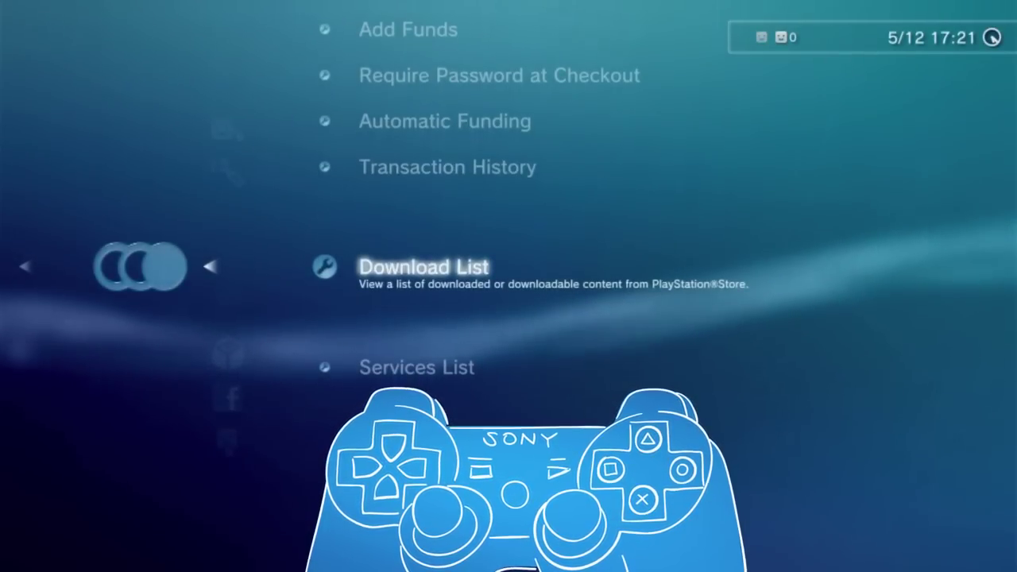
key("Return")
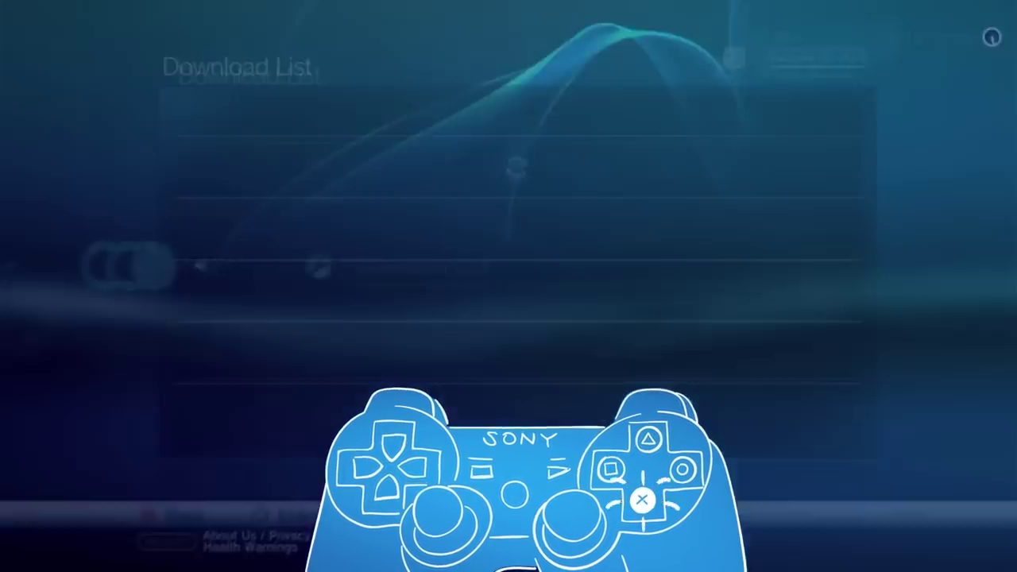
key("Down")
key("Down")
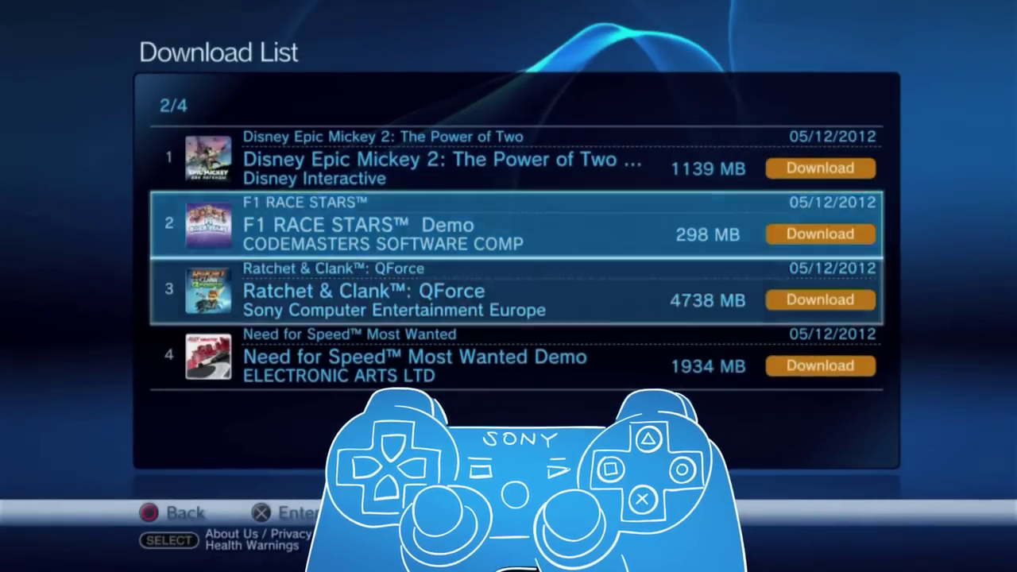
key("Down")
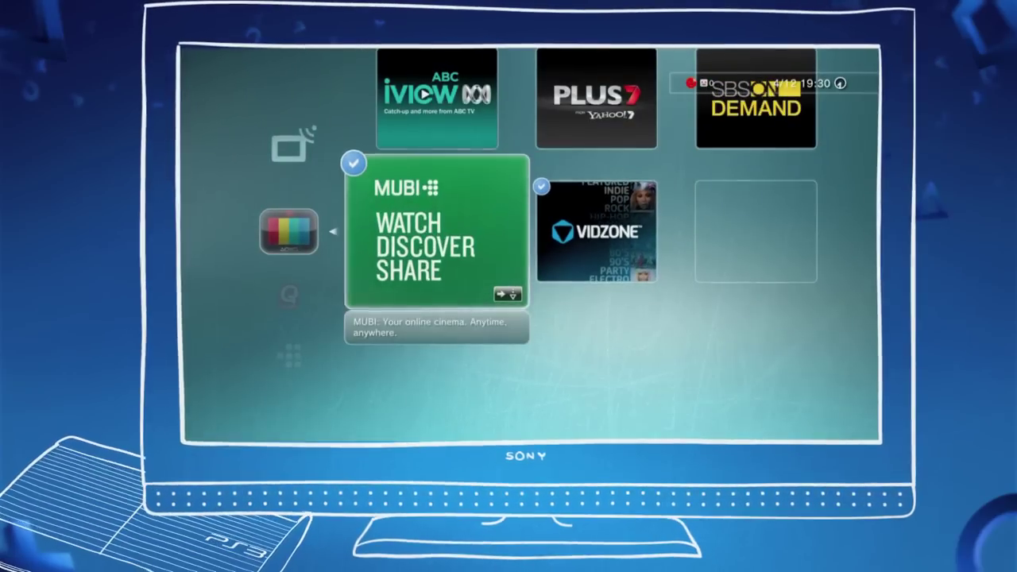
- Browse the TV/Video Services row from ABC iview past PLUS7 to SBS On Demand
key("Up")
key("Right")
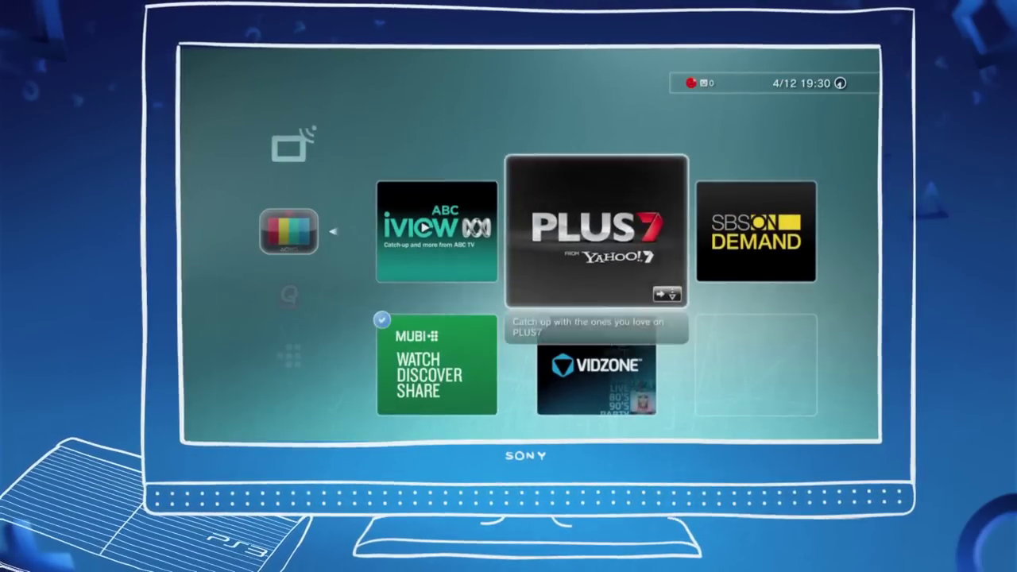
key("Right")
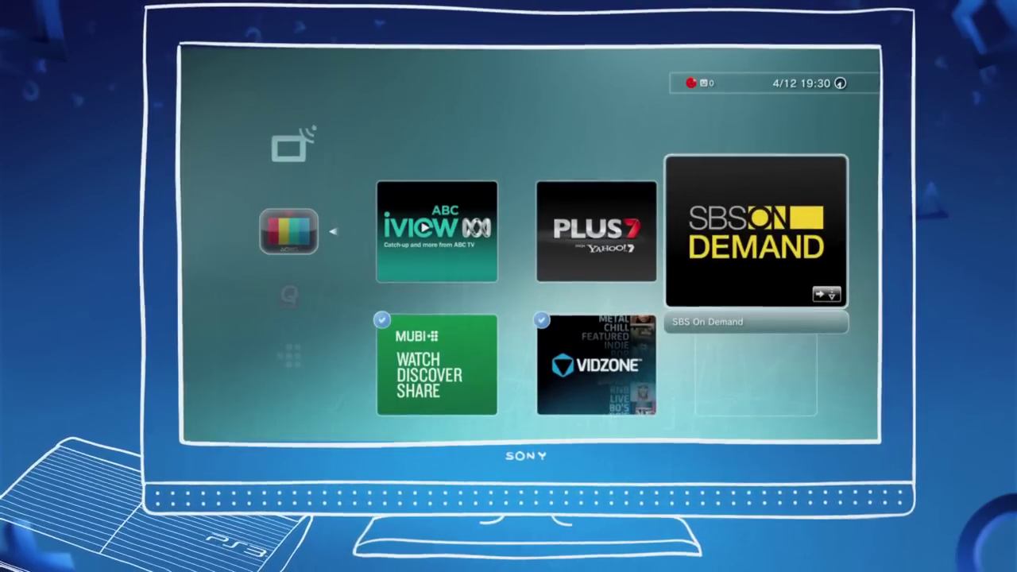